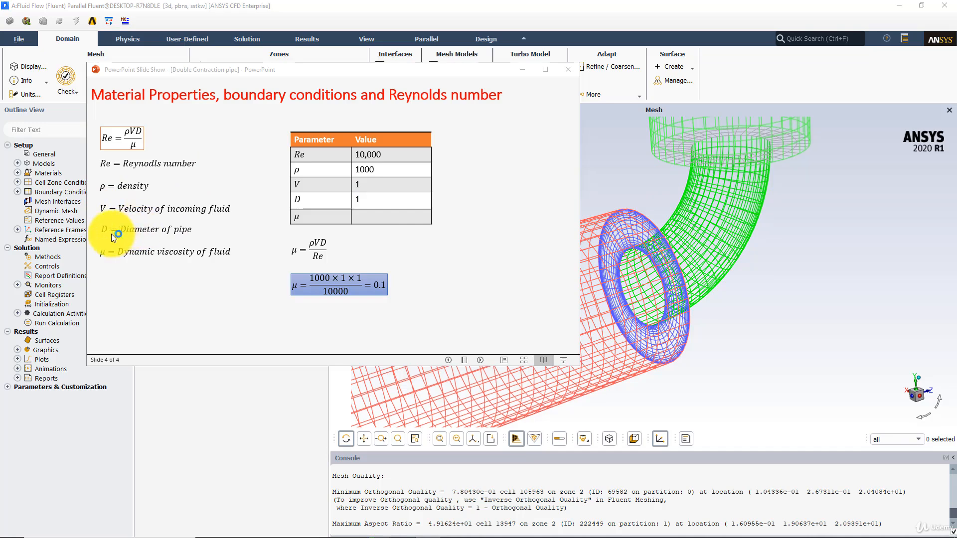
Step: Open the air fluid material for editing in the Materials setup
click(142, 236)
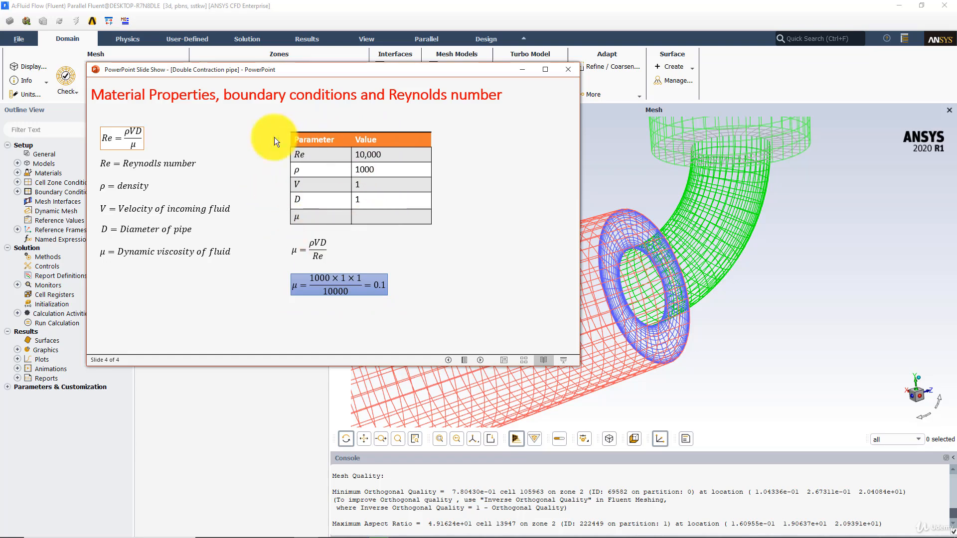
click(40, 171)
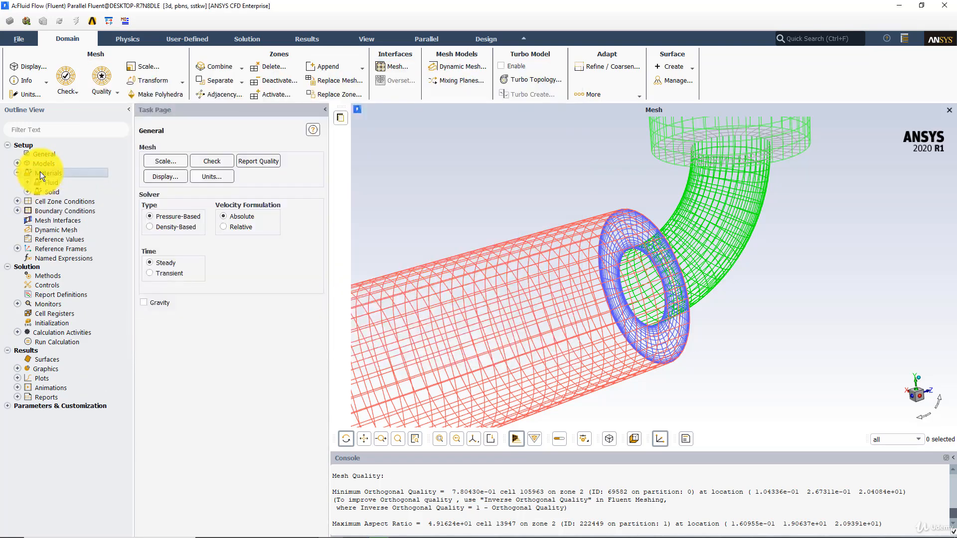
click(162, 174)
double_click(163, 174)
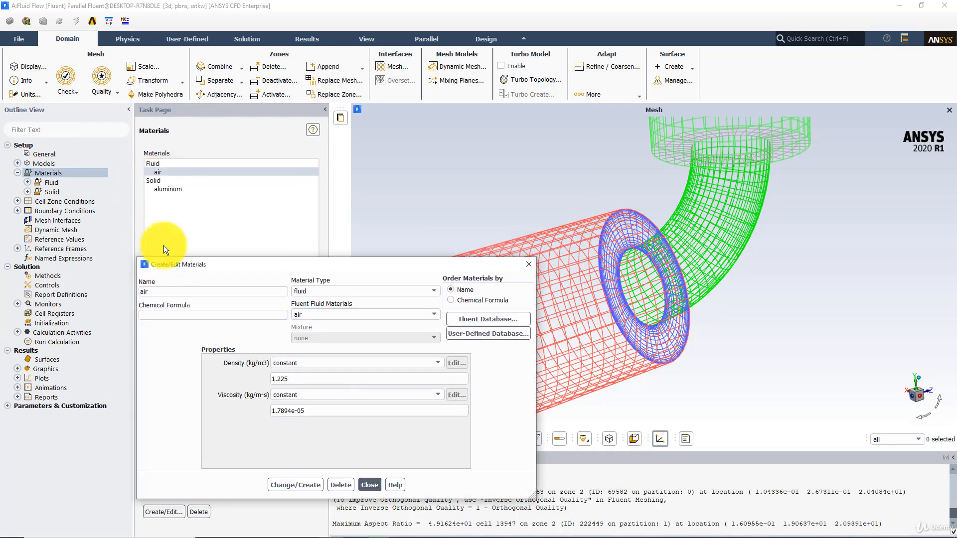
Step: Rename the air material to fluid and apply the change, overwriting the original
drag(157, 290, 111, 294)
text(fluid)
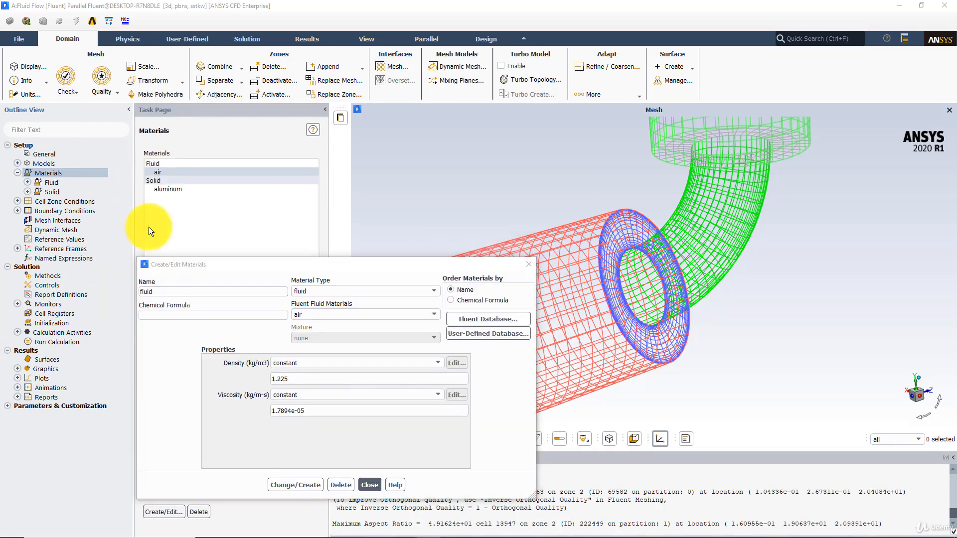
click(142, 291)
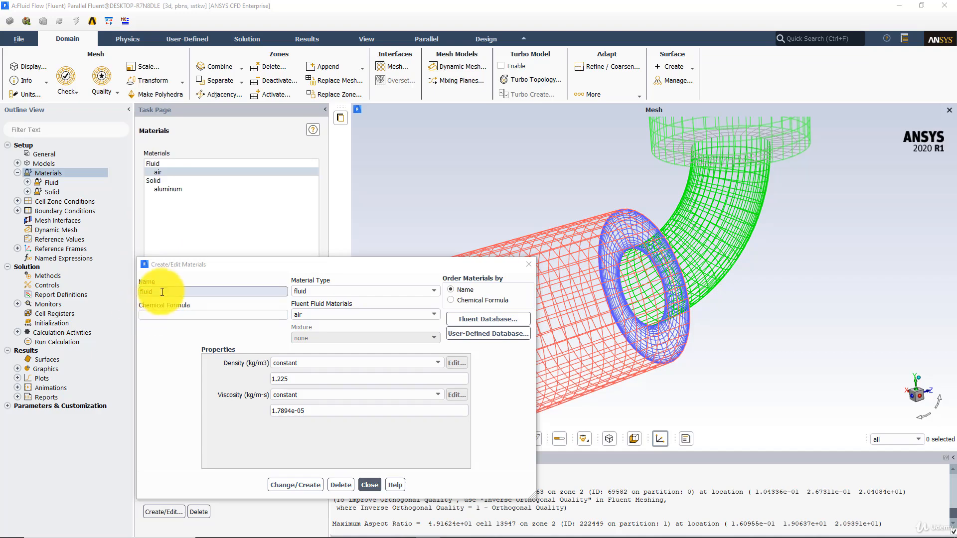
click(312, 485)
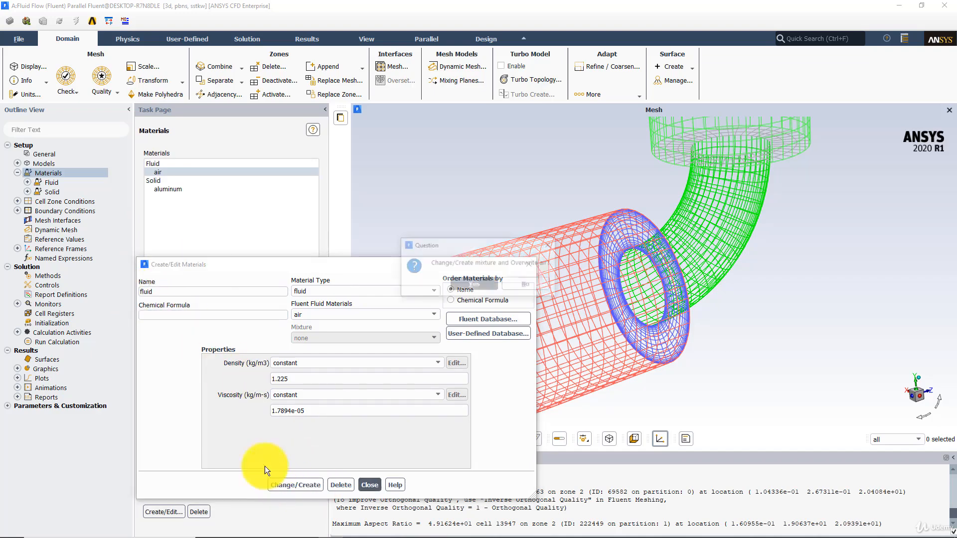
click(471, 285)
Step: Reopen the fluid material, set density to 1000 kg/m3 and viscosity to 0.1 kg/m-s, and apply
click(159, 171)
click(368, 486)
double_click(172, 172)
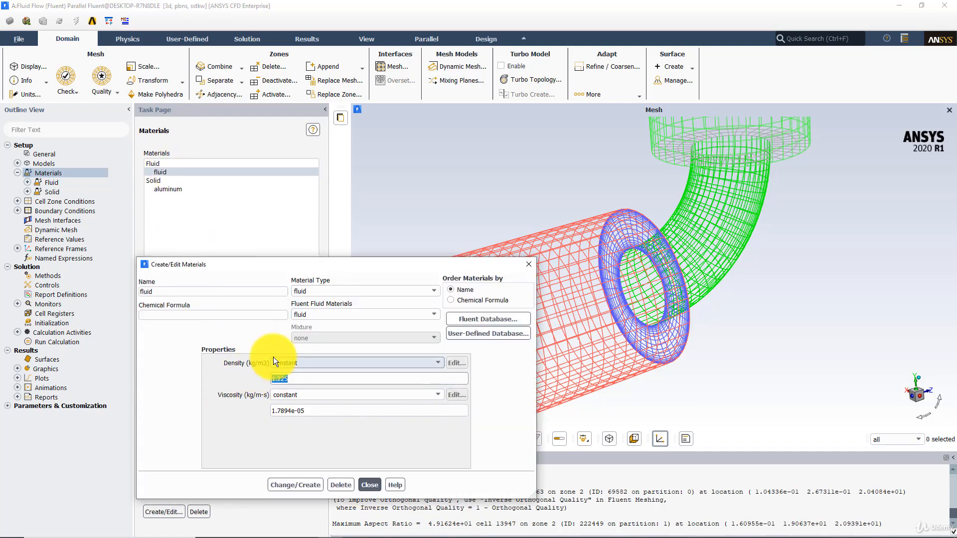
text(1000)
double_click(324, 411)
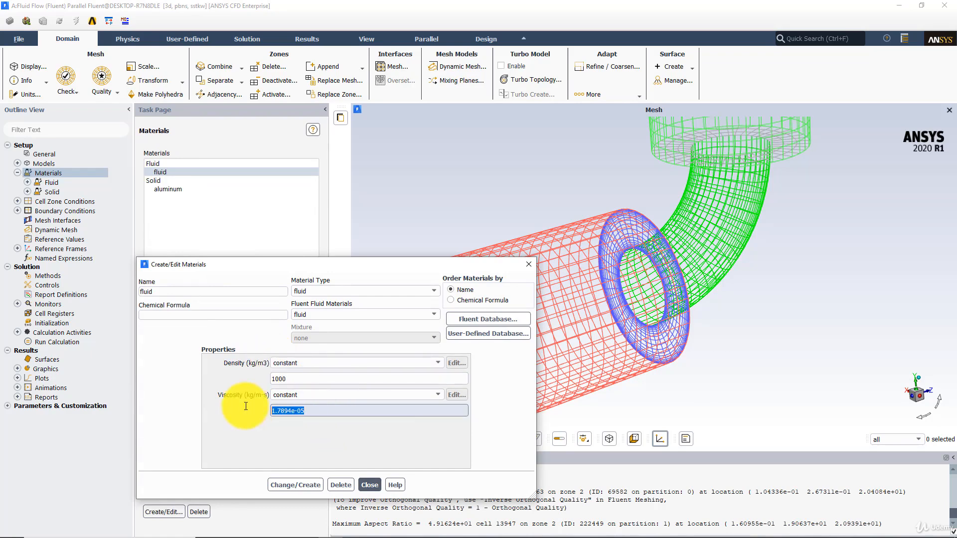
text(0.1)
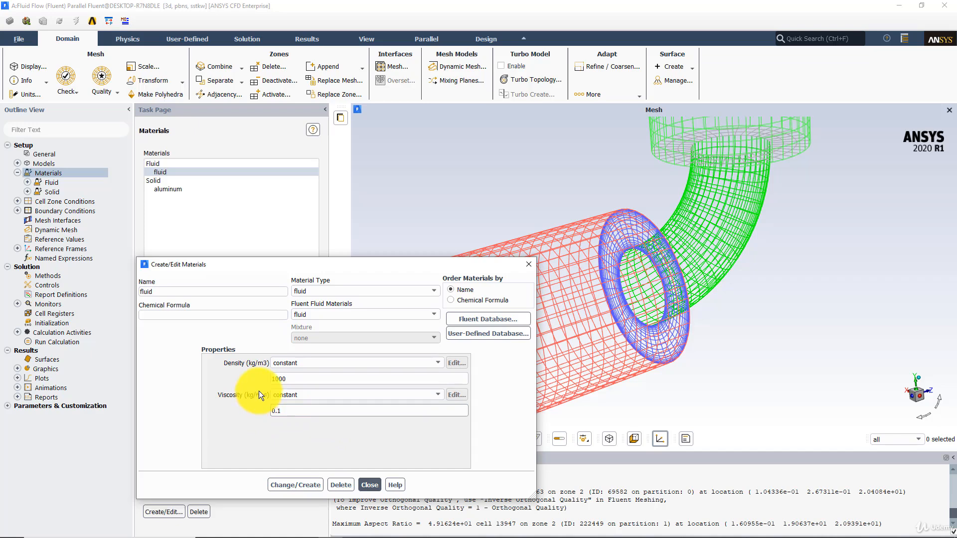
click(294, 486)
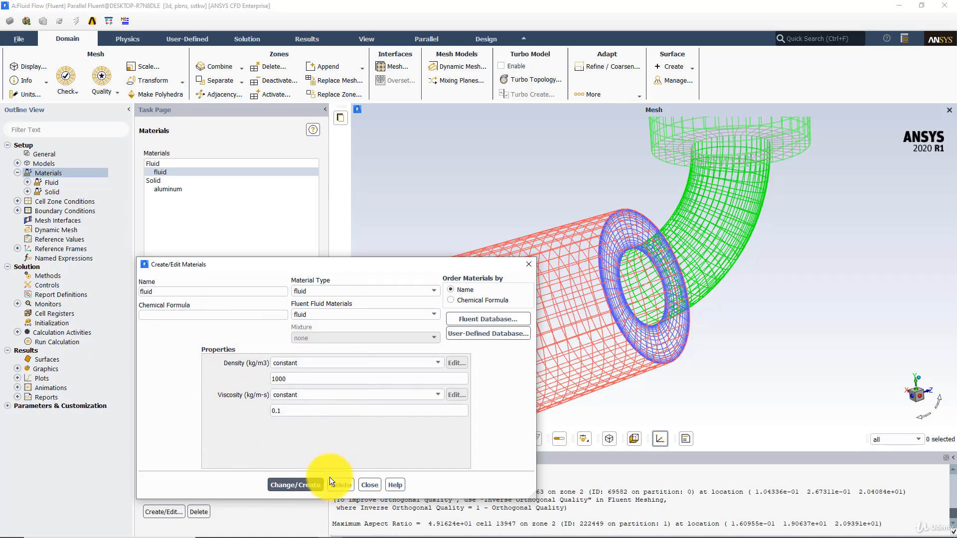
click(371, 486)
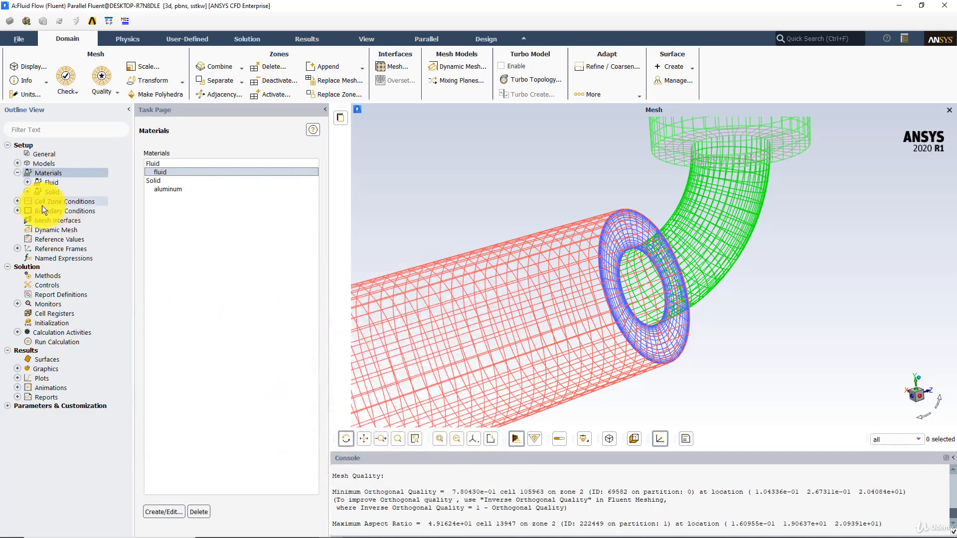
Step: Set the inlet boundary's velocity magnitude to 1 m/s
double_click(61, 213)
click(178, 172)
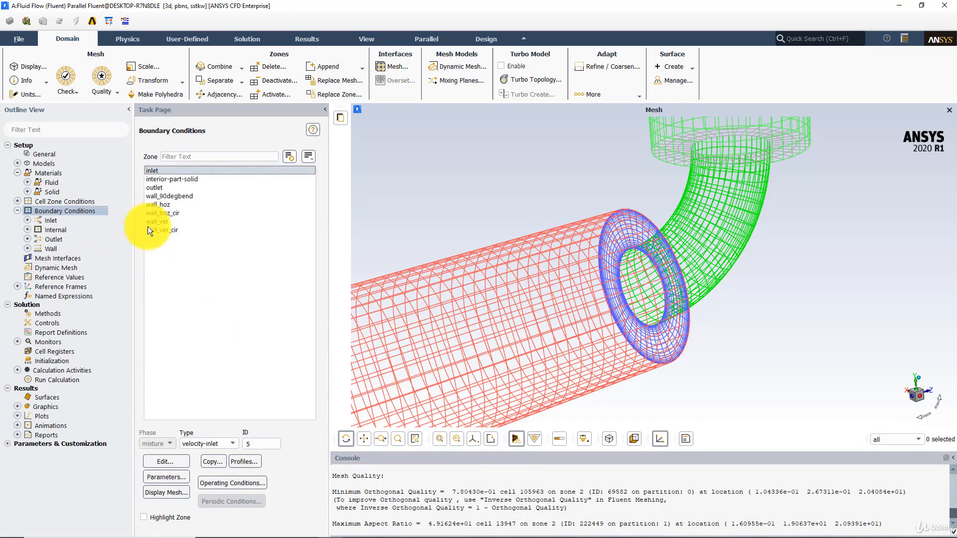
click(161, 462)
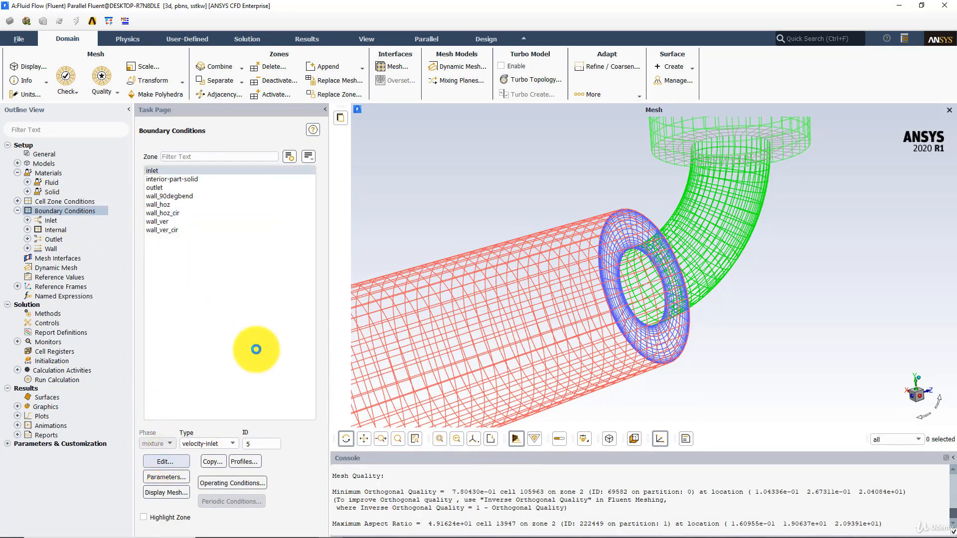
drag(268, 350, 232, 349)
text(1)
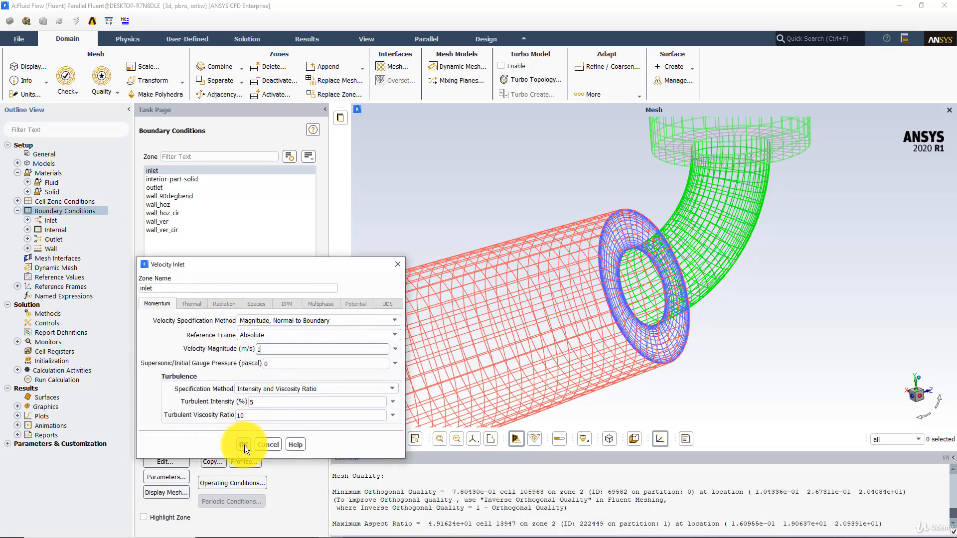
click(244, 445)
Step: Switch the viscous model to Realizable k-epsilon with Enhanced Wall Treatment
double_click(48, 163)
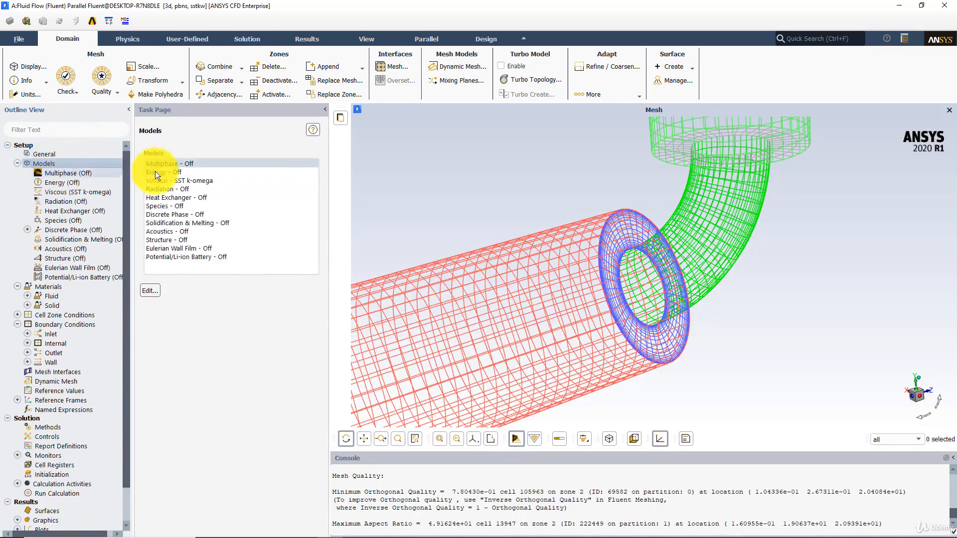
double_click(172, 182)
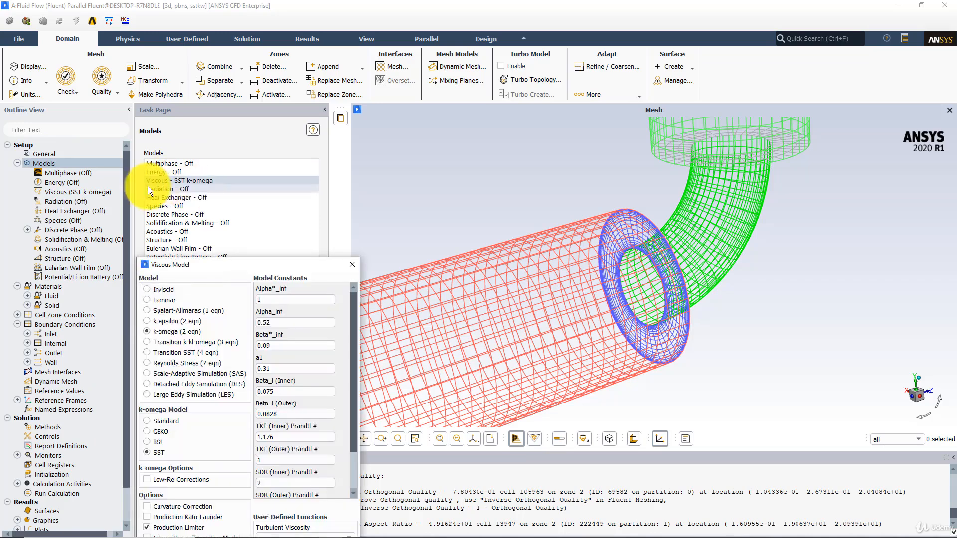
drag(220, 264, 270, 202)
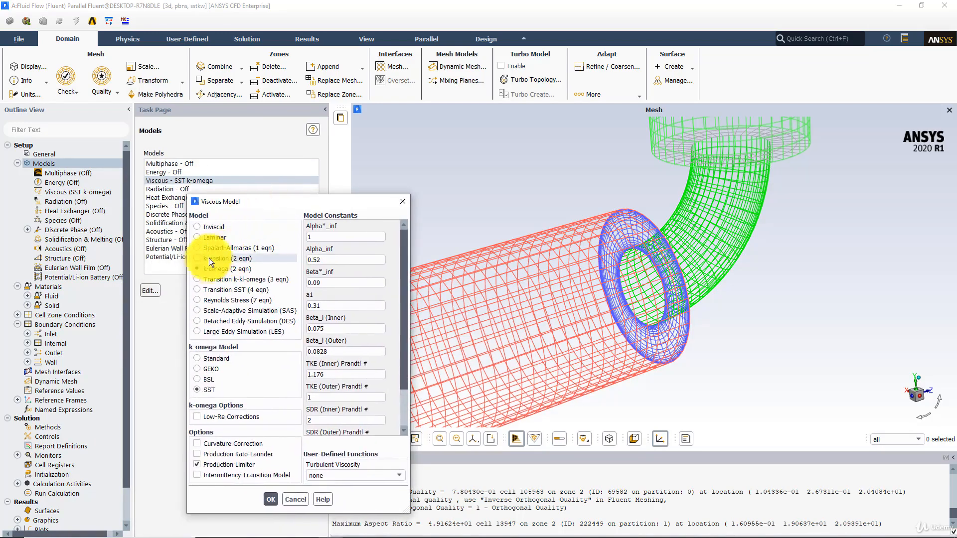
click(209, 259)
drag(259, 202, 308, 154)
click(253, 331)
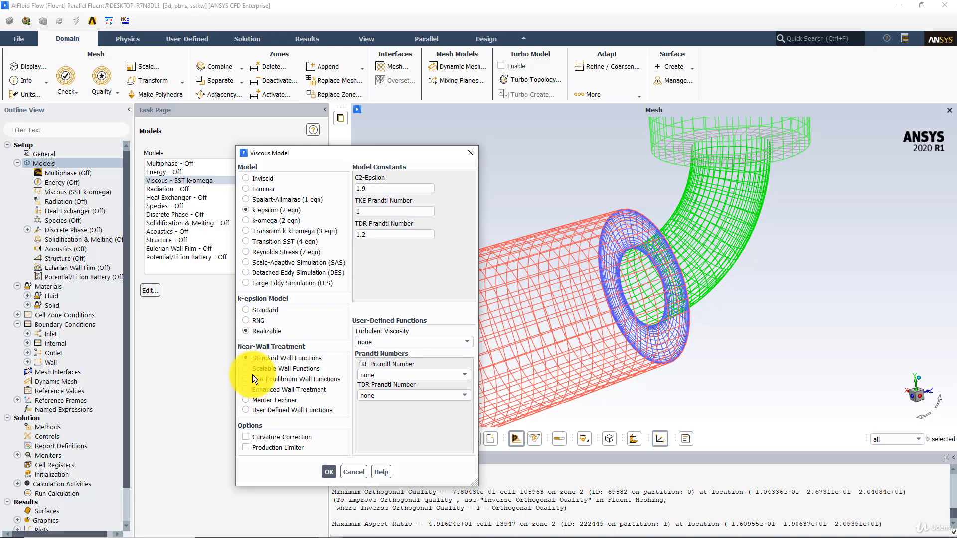
click(256, 391)
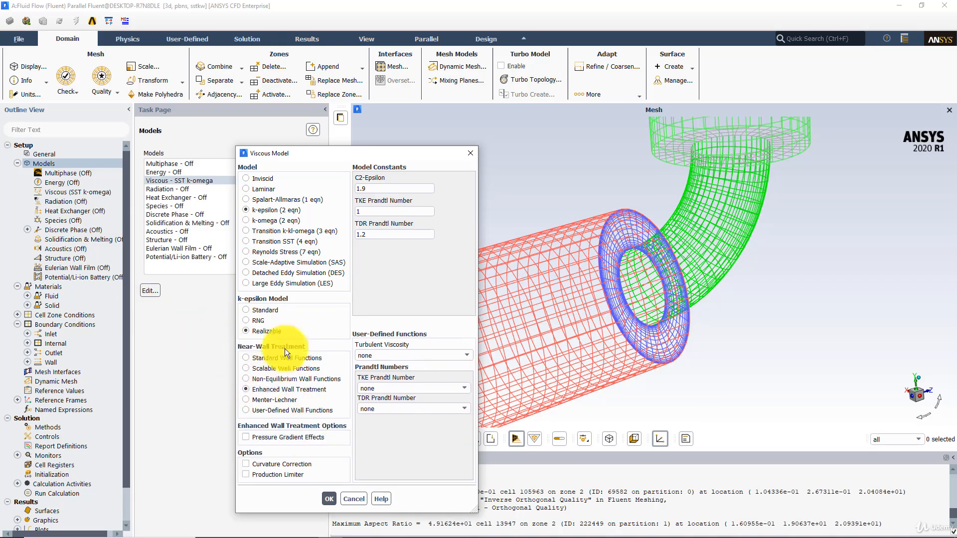
click(334, 500)
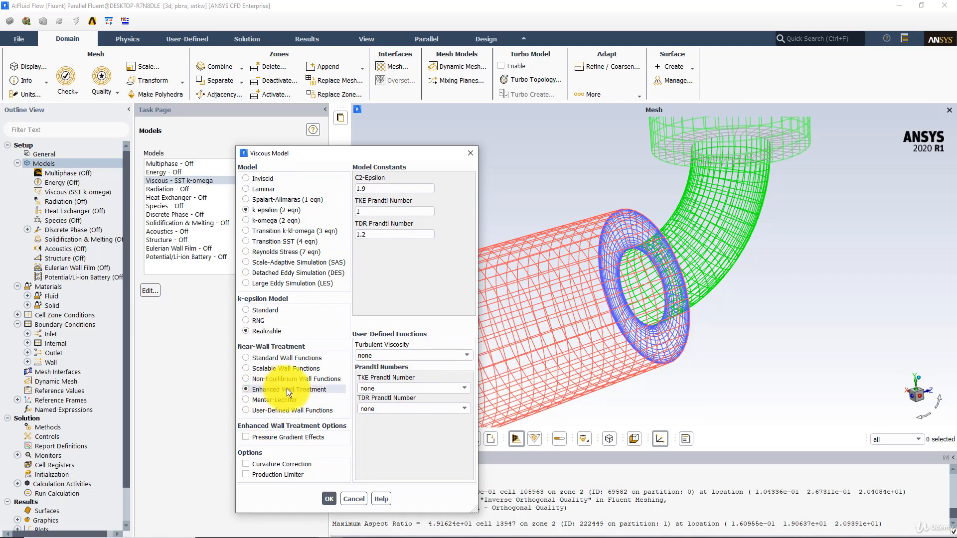
click(326, 499)
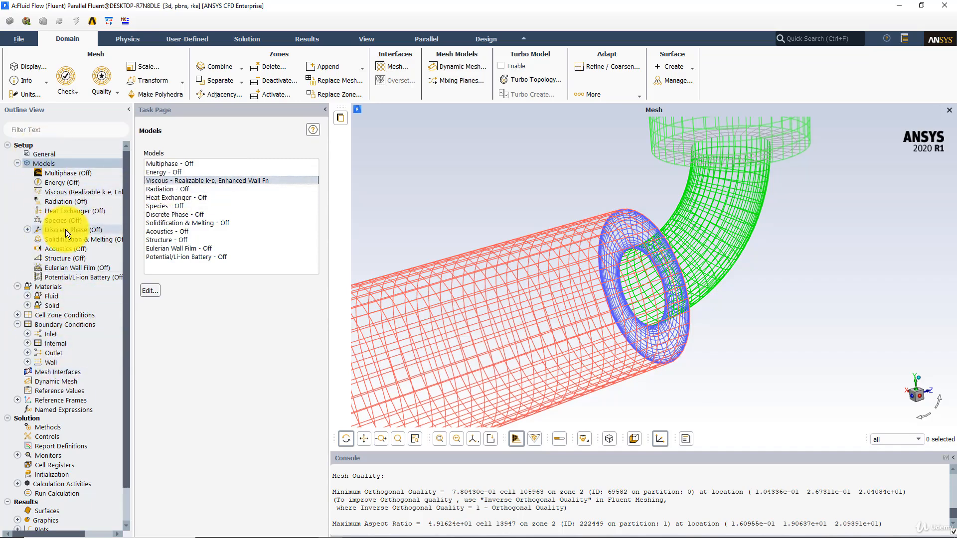
Step: Choose Standard Initialization computed from the inlet zone
click(49, 429)
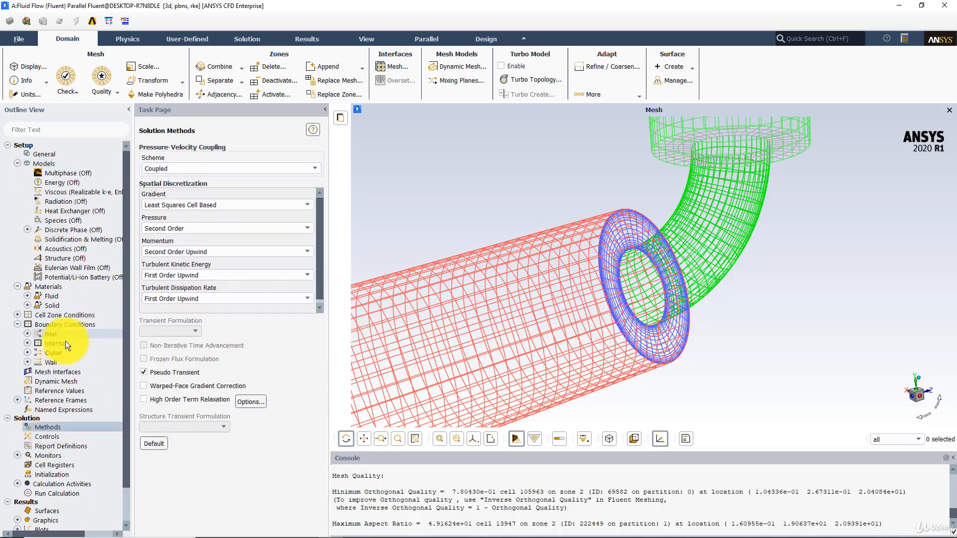
click(52, 476)
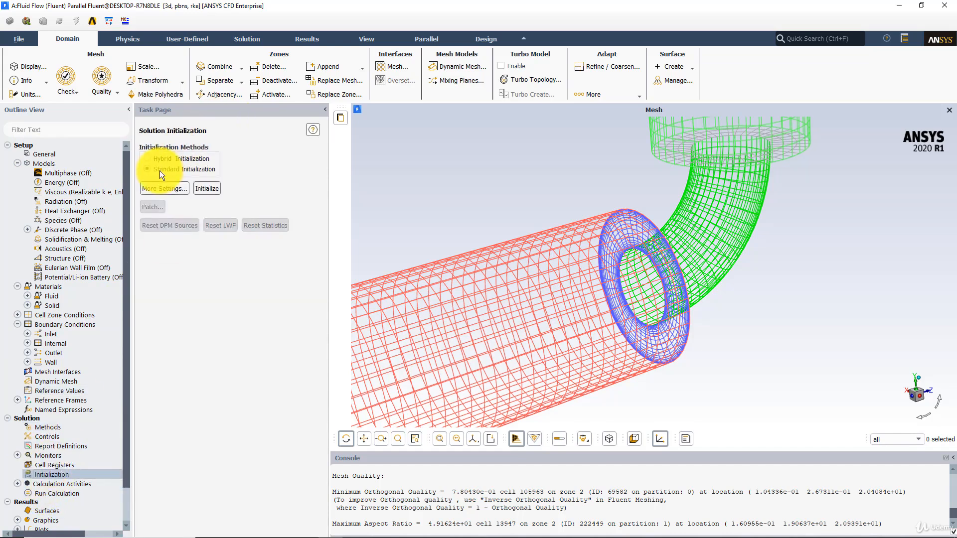
click(209, 192)
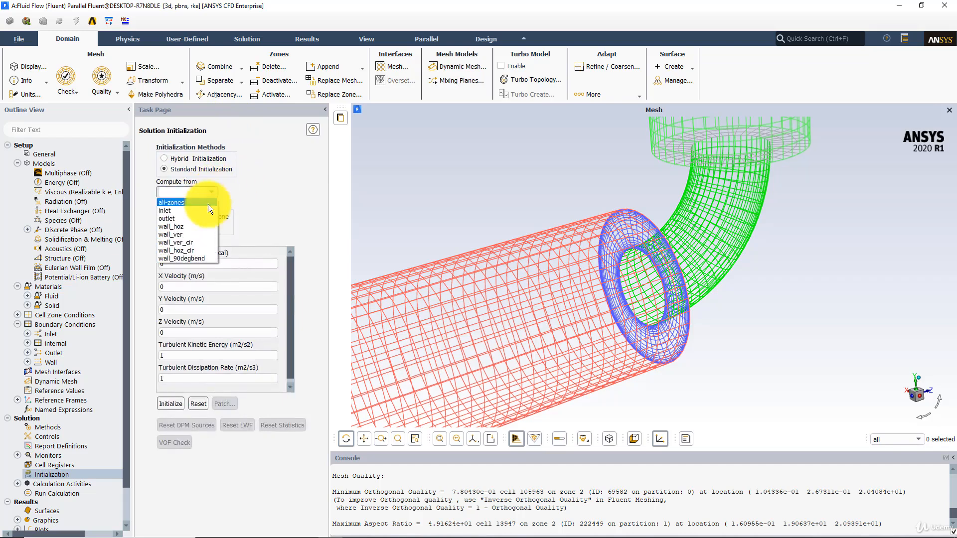
click(183, 211)
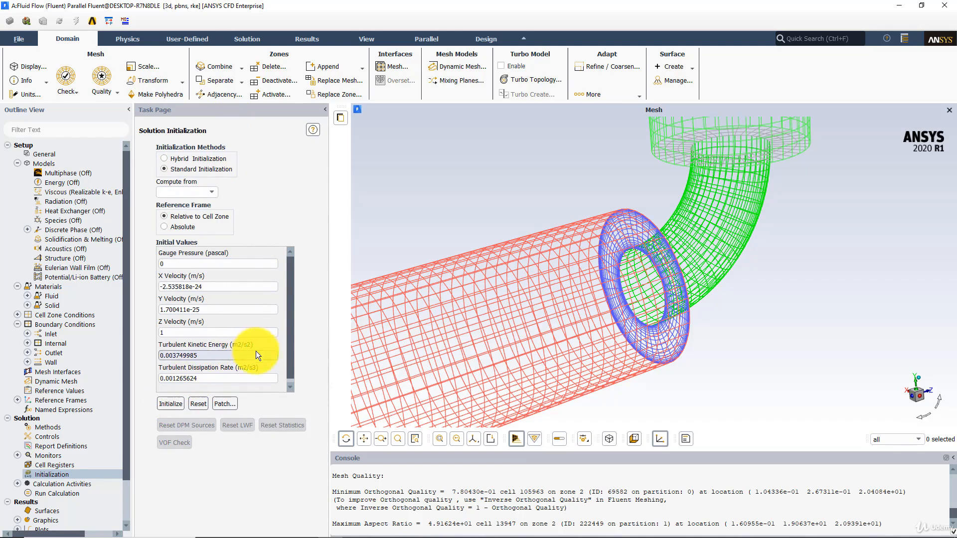
Step: Set the residual absolute criteria for continuity, x-velocity and y-velocity to 0.0000001
scroll(60, 383, down, 2)
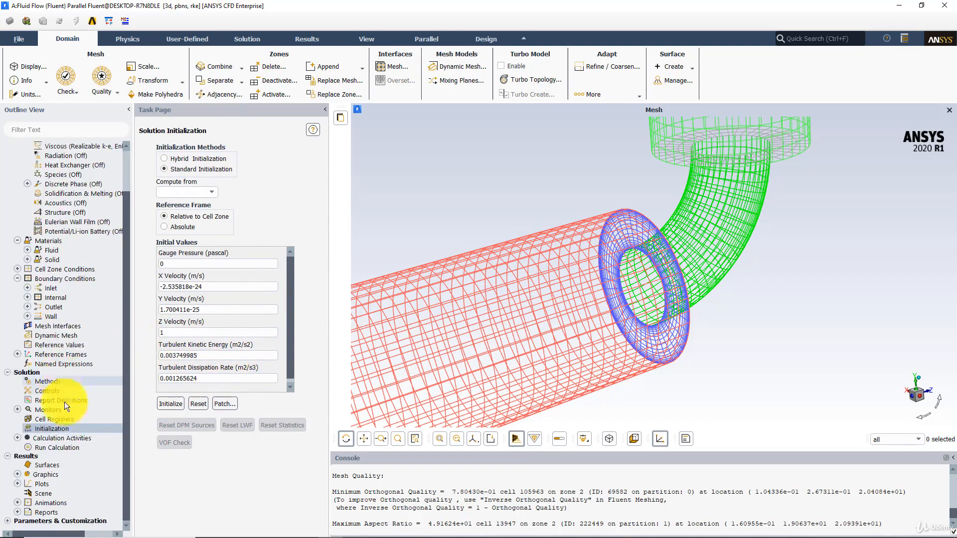
double_click(62, 444)
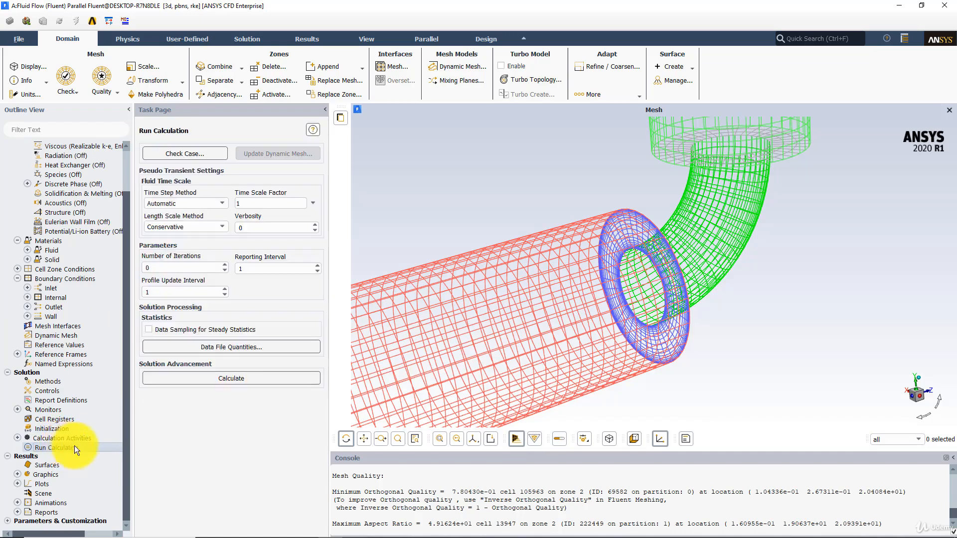
double_click(54, 410)
double_click(58, 420)
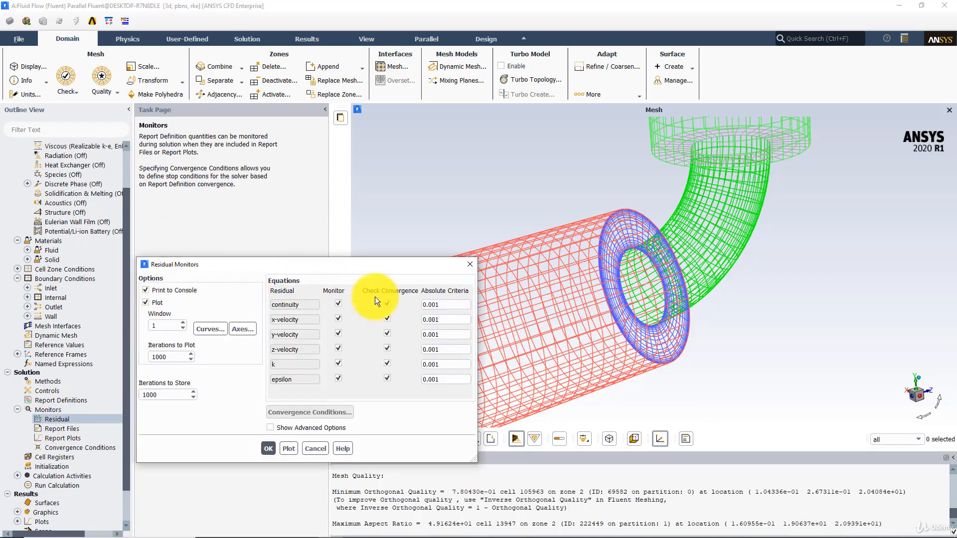
text(0000)
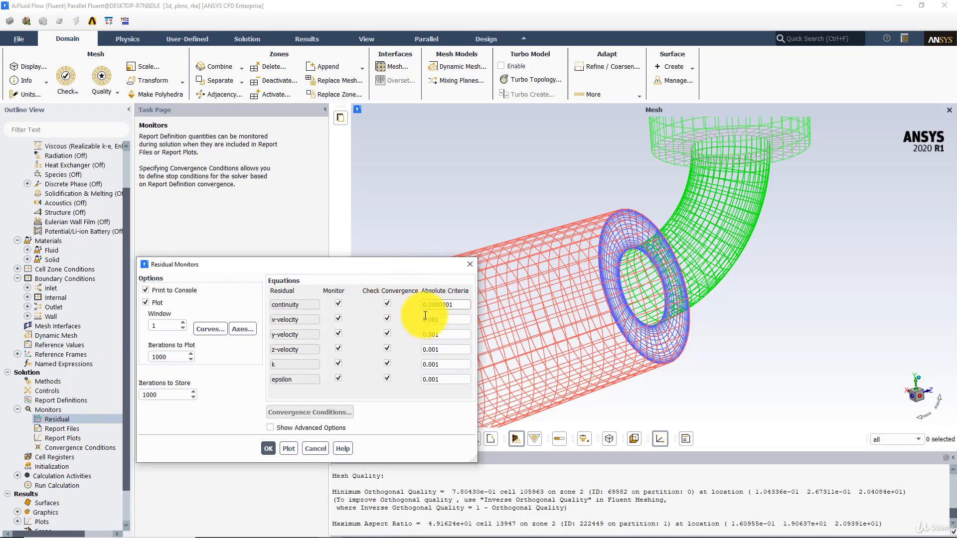
click(433, 318)
text(0000)
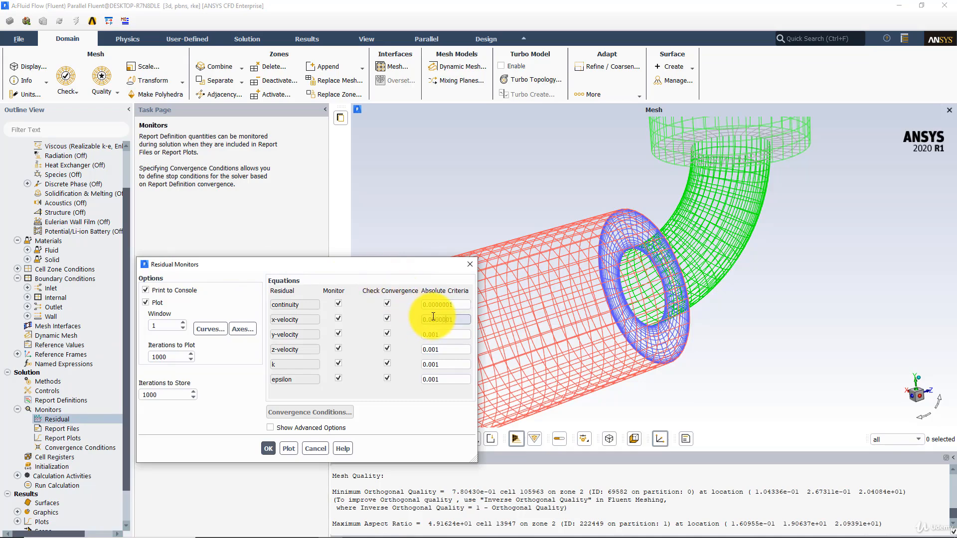
click(433, 334)
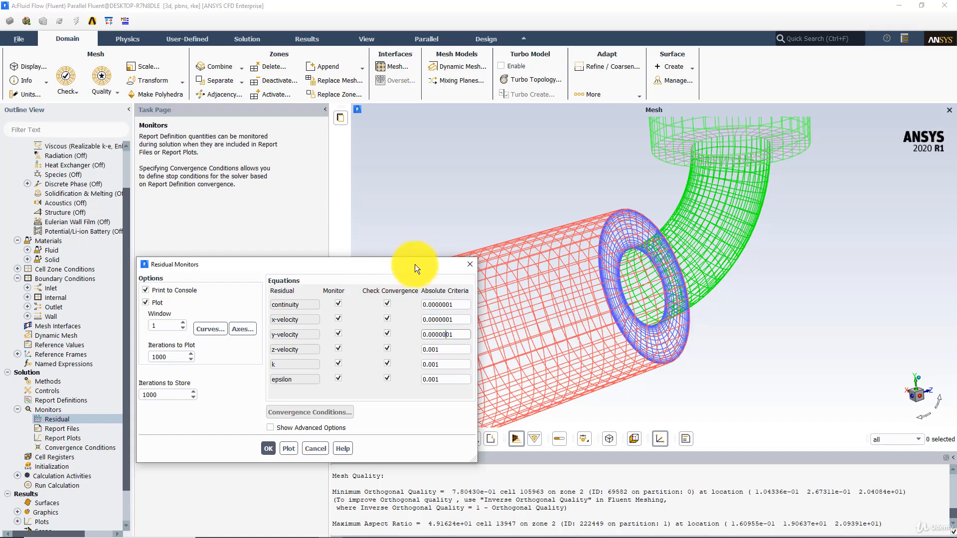
click(463, 306)
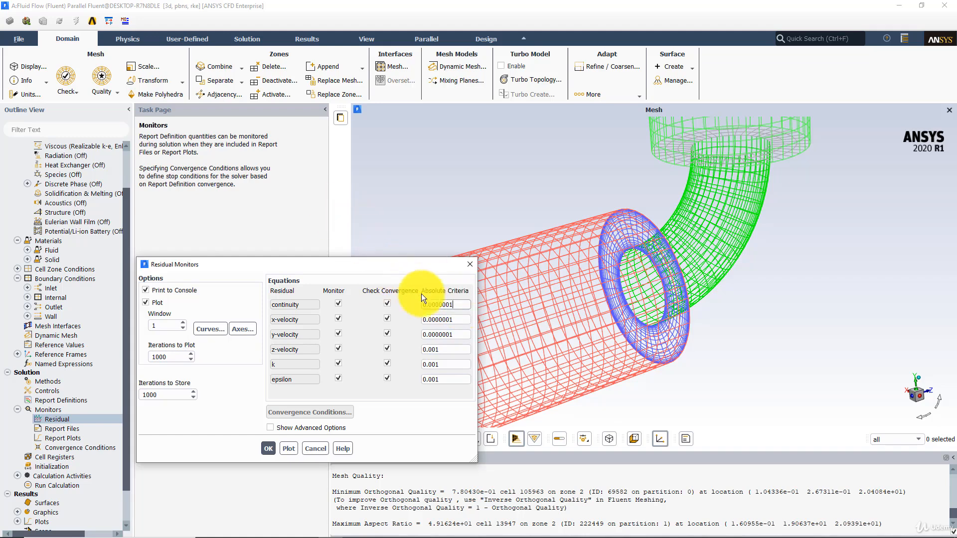
click(455, 301)
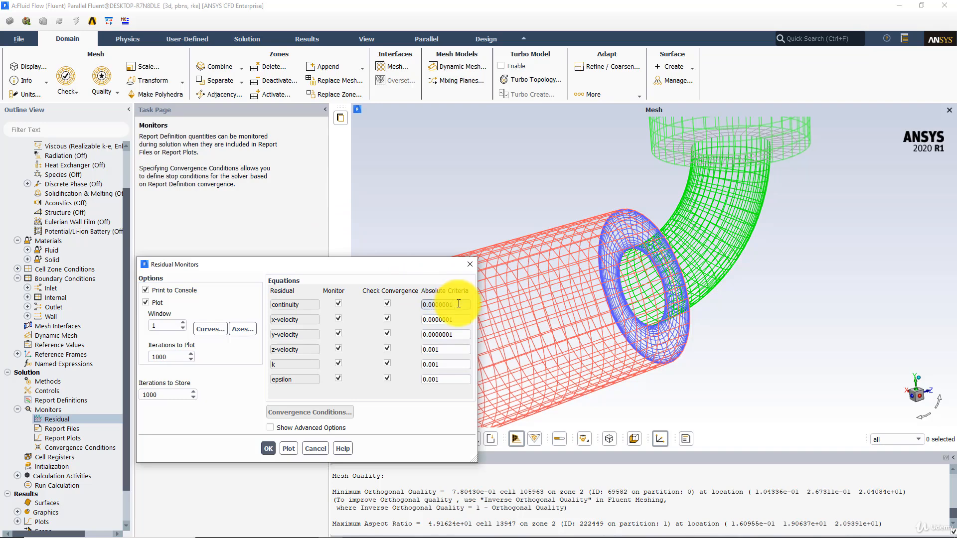
click(269, 446)
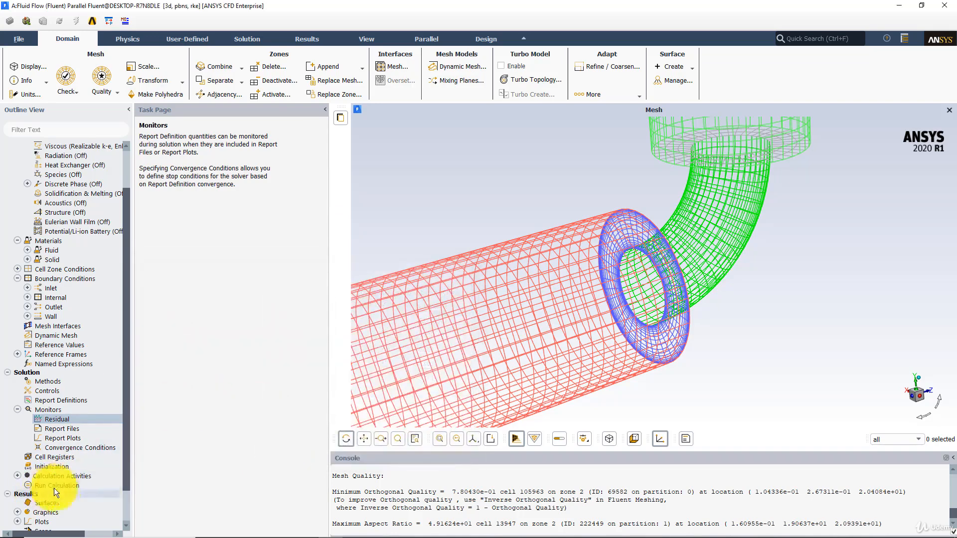
Step: Run the calculation for 500 iterations
click(58, 484)
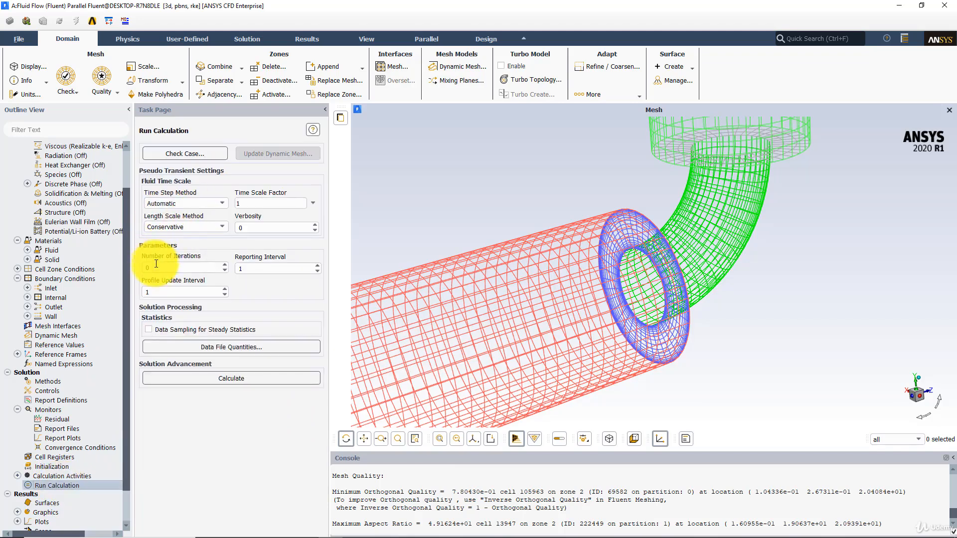
drag(162, 267, 121, 267)
text(500)
click(172, 379)
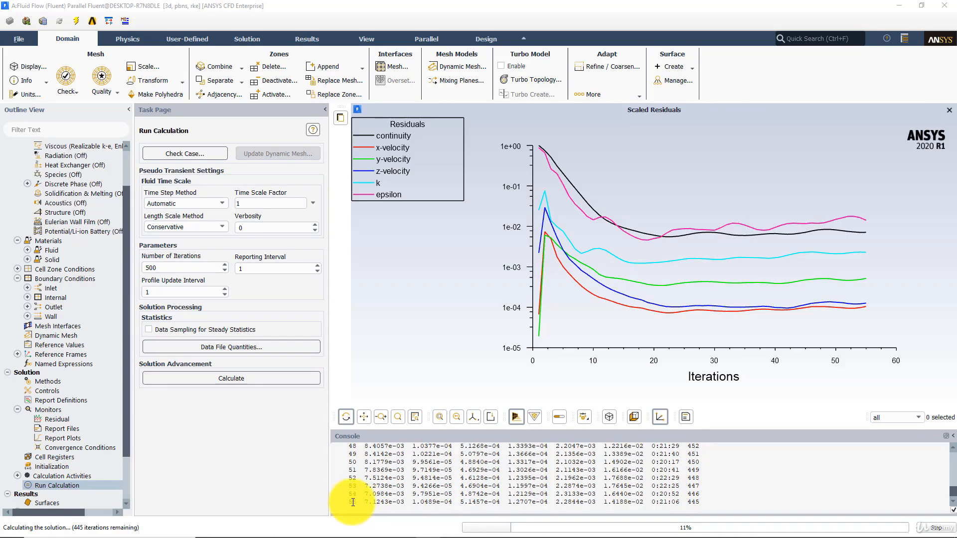
Step: Dismiss the calculation-complete message and display the mesh of all surfaces
click(936, 528)
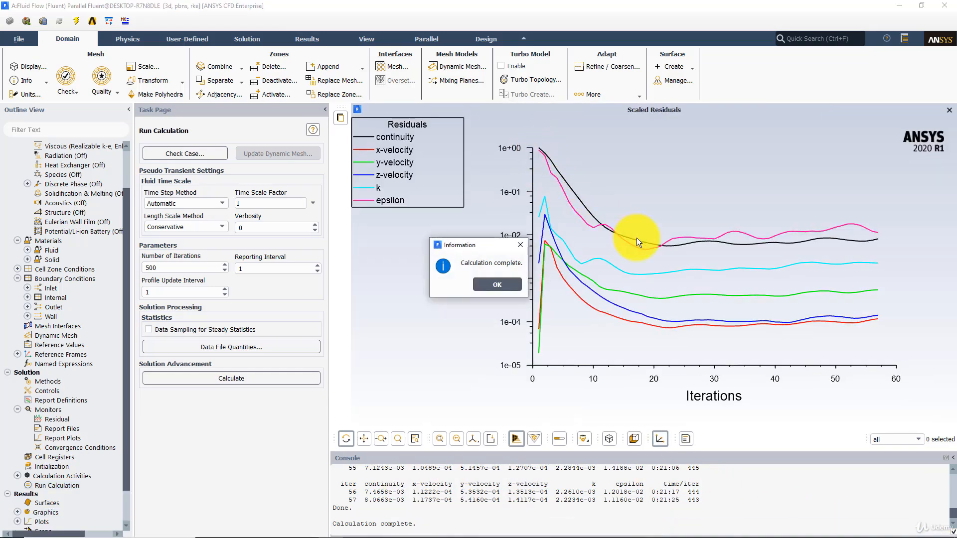
click(486, 284)
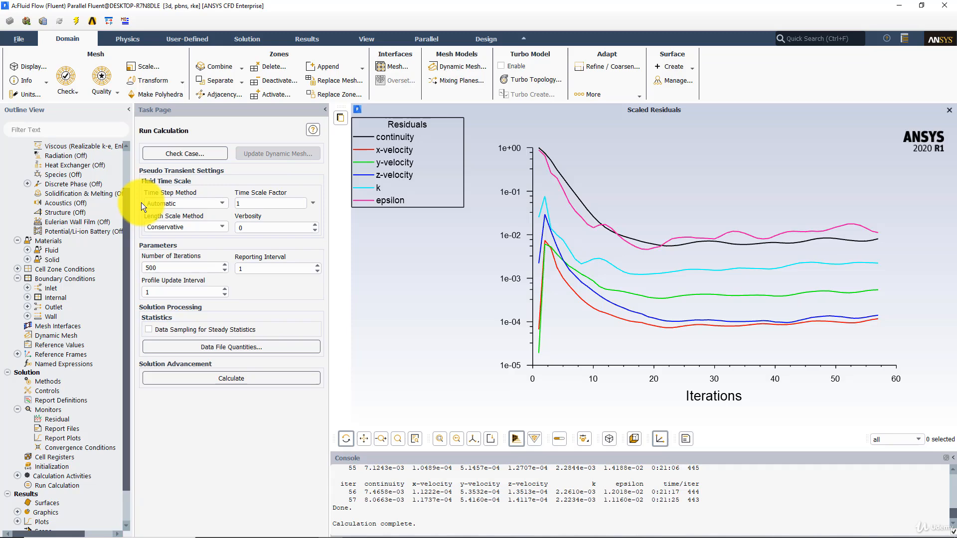
click(23, 67)
click(234, 411)
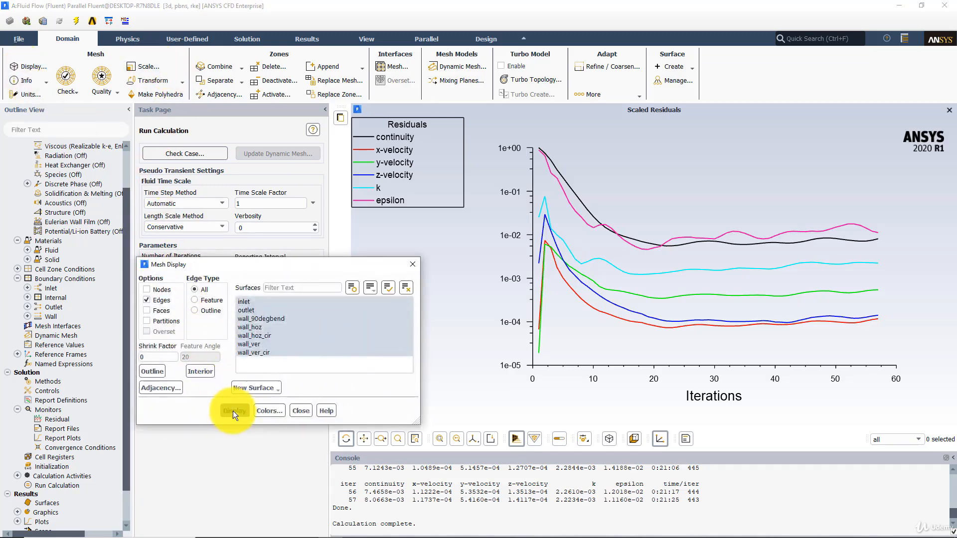
Step: Rotate and zoom the mesh view to examine the pipe bend region
mouse_move(714, 342)
mouse_down()
mouse_move(602, 219)
mouse_move(663, 252)
mouse_move(638, 181)
mouse_move(522, 221)
mouse_move(481, 190)
mouse_move(577, 219)
mouse_move(665, 169)
mouse_move(605, 209)
mouse_move(611, 172)
mouse_move(678, 142)
mouse_up()
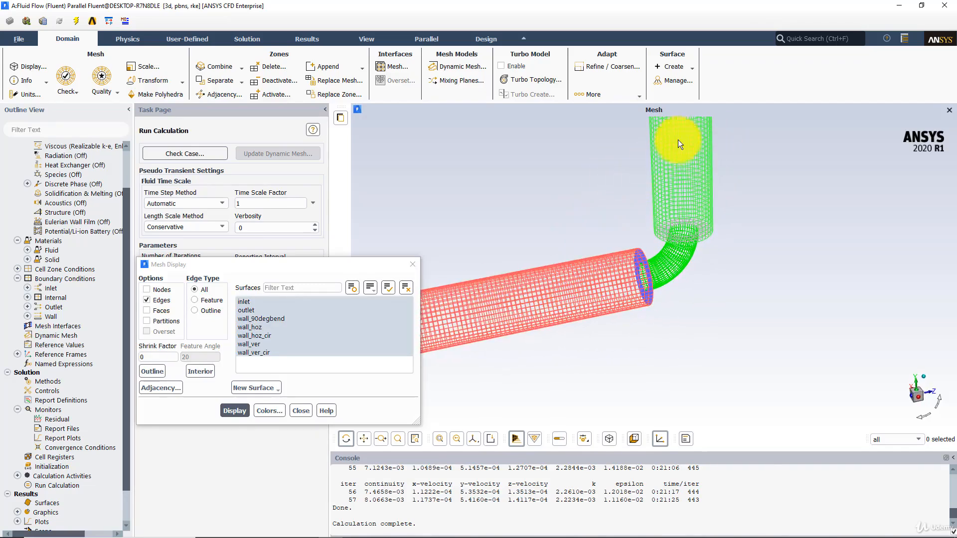
mouse_move(700, 259)
mouse_down()
mouse_move(638, 158)
mouse_move(727, 254)
mouse_move(687, 299)
mouse_up()
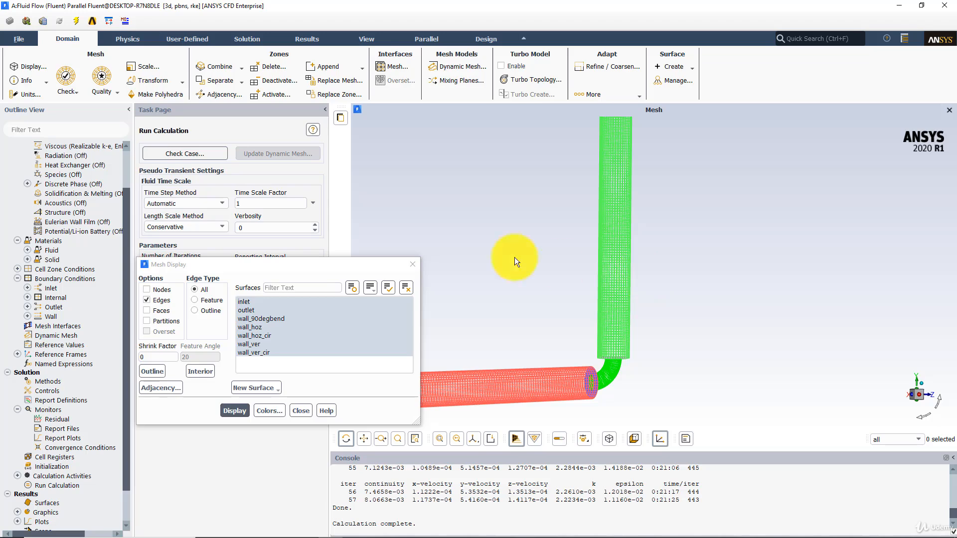
drag(583, 261, 504, 373)
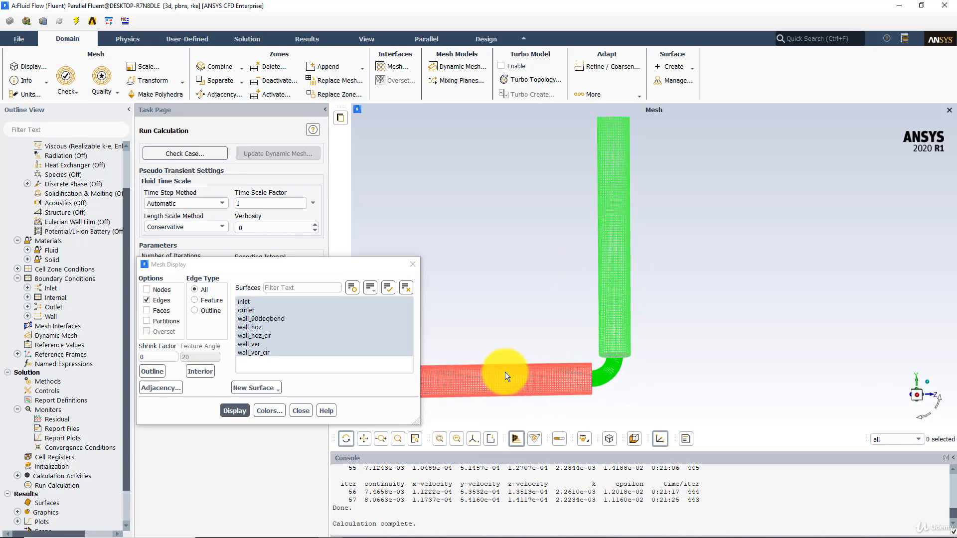
drag(605, 283, 615, 360)
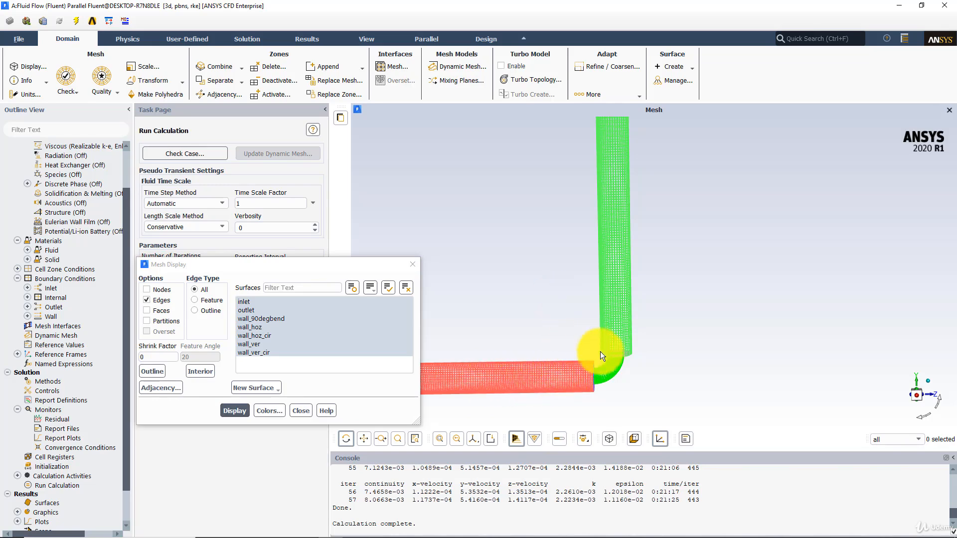
drag(615, 354, 626, 364)
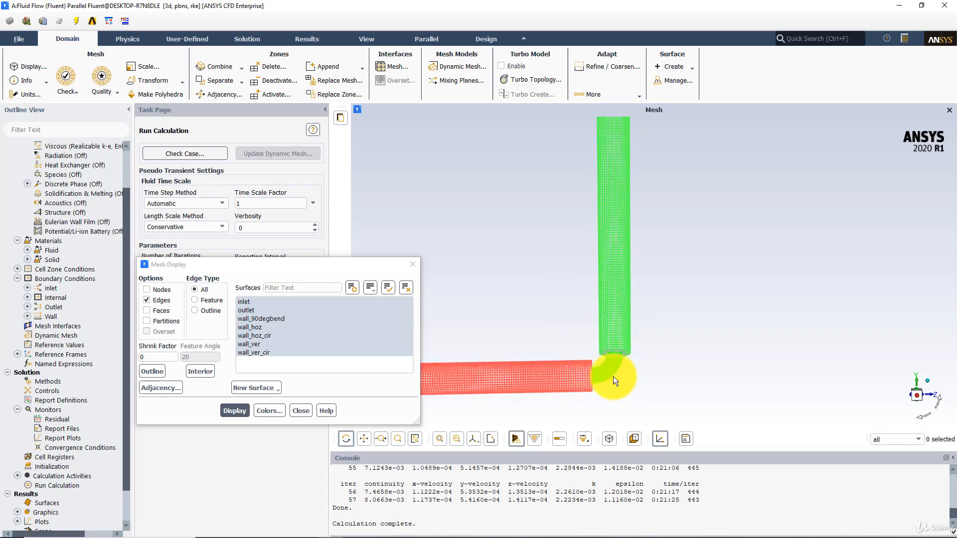
drag(642, 384, 606, 361)
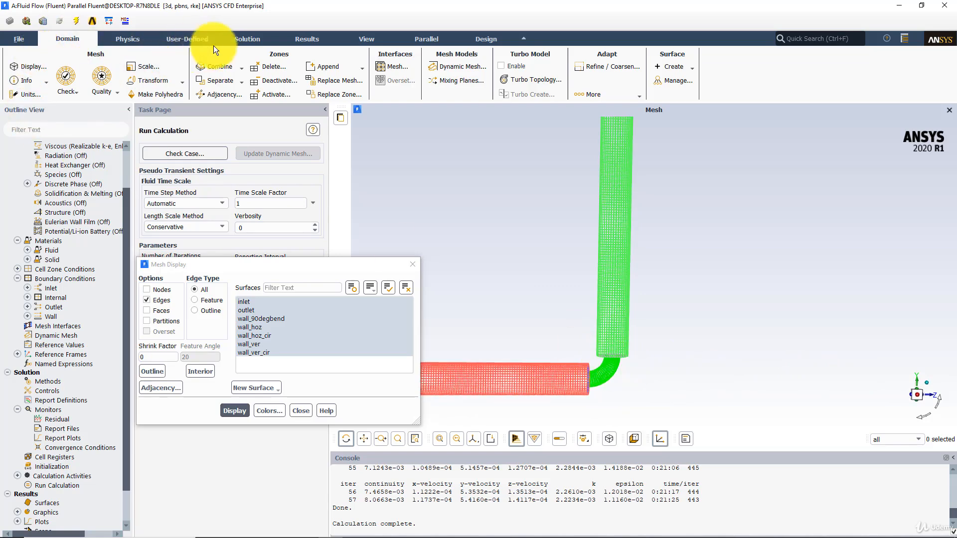
Step: Start creating a point surface and set its x coordinate to 20.75
click(305, 40)
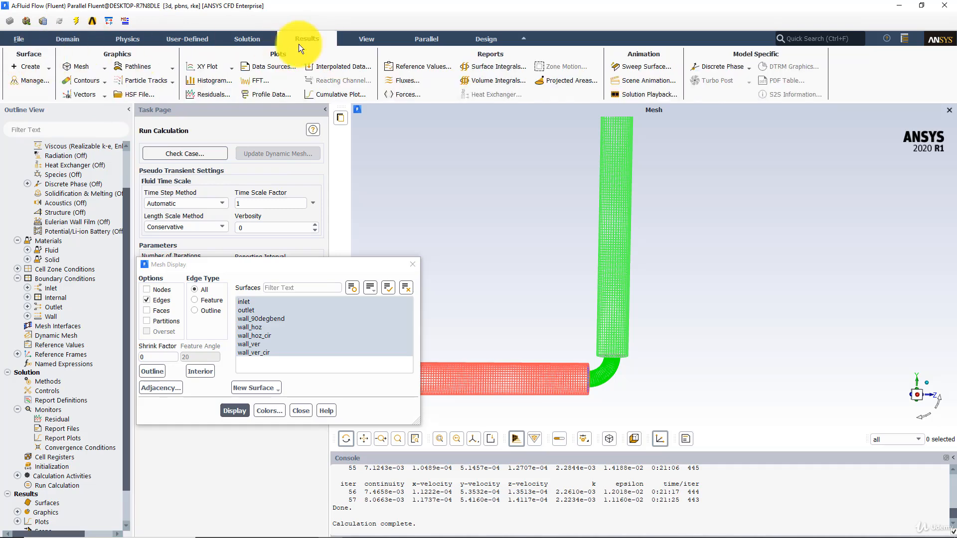
click(26, 67)
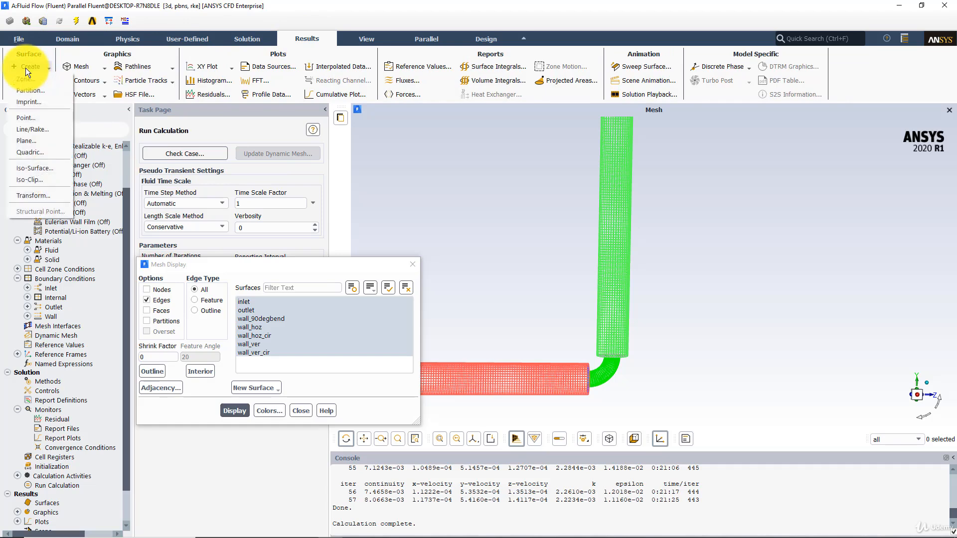
click(31, 118)
drag(200, 334, 140, 327)
text(20.75)
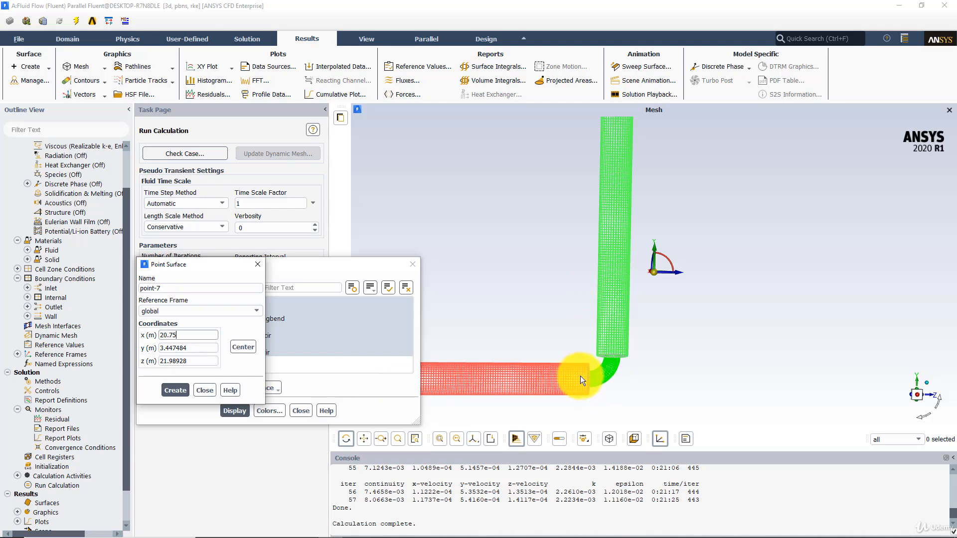
Step: Zoom in on the junction between the horizontal pipe and the bend to inspect the point location
mouse_move(582, 380)
mouse_down()
mouse_move(602, 384)
mouse_move(573, 376)
mouse_move(593, 379)
mouse_up()
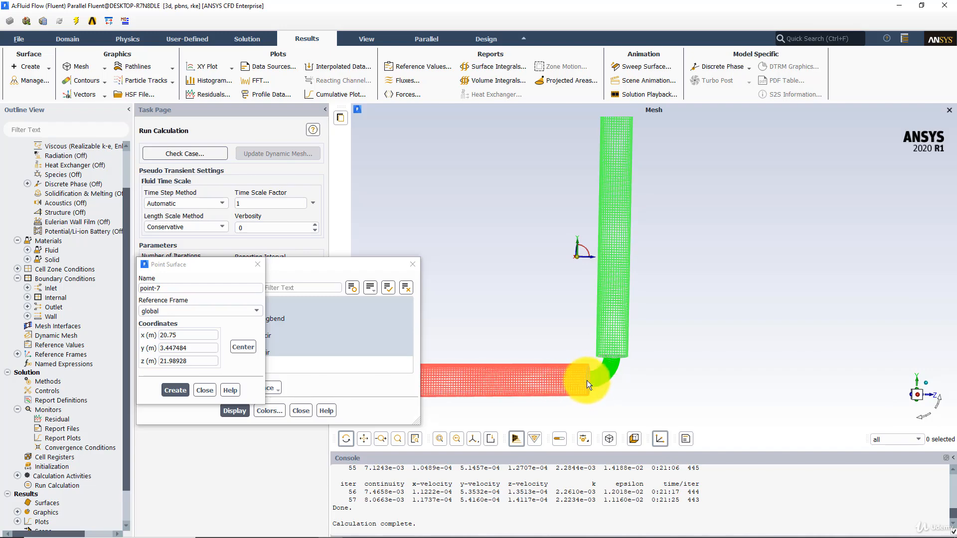
mouse_move(588, 375)
mouse_down()
mouse_move(558, 375)
mouse_move(602, 380)
mouse_up()
middle_drag(565, 348, 626, 397)
drag(598, 379, 637, 338)
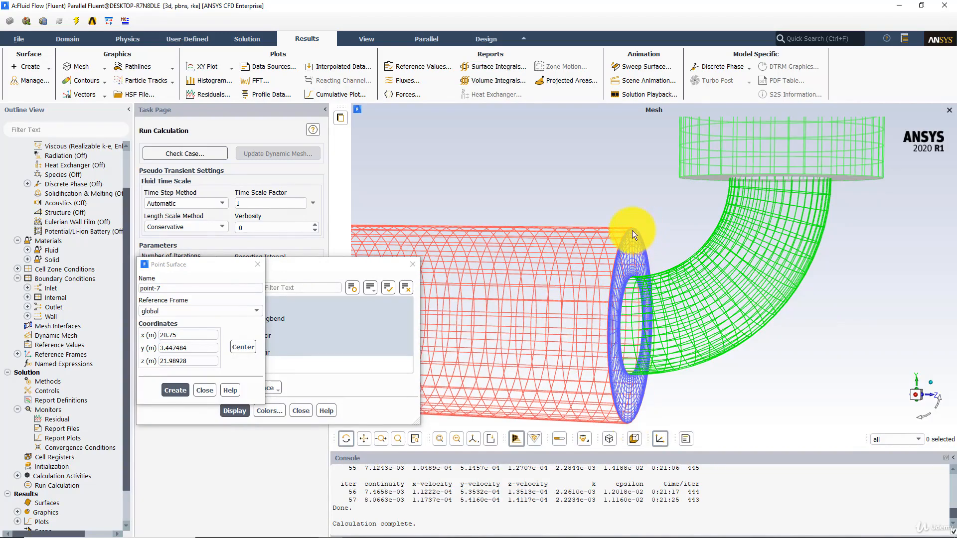
drag(632, 227, 603, 308)
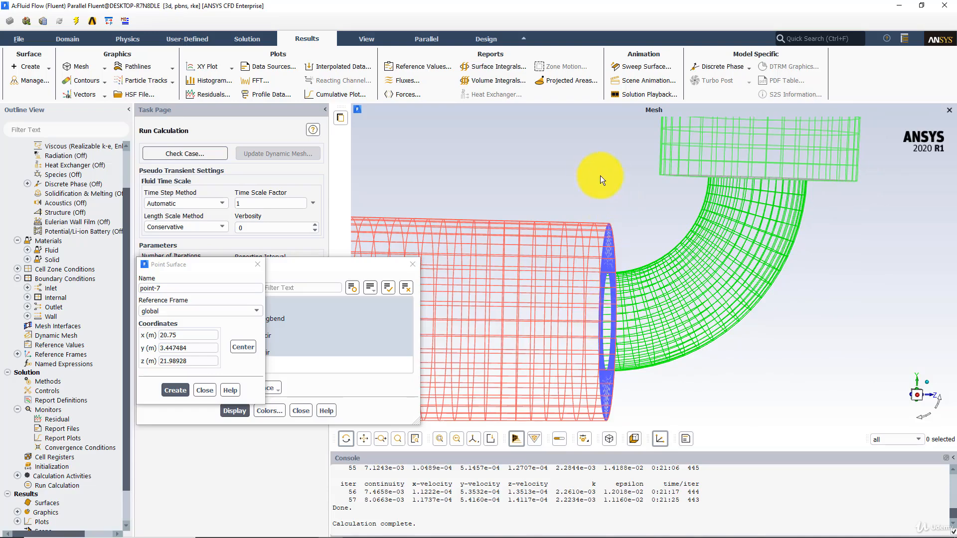
drag(607, 177, 651, 226)
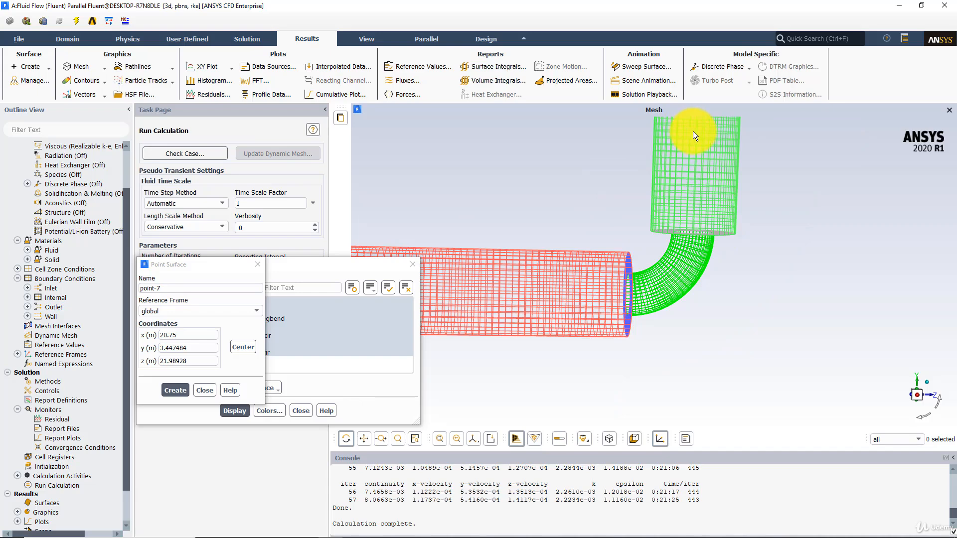
Step: Set the point's y coordinate to 10.75 and copy 20.75 into its z coordinate
drag(197, 349, 145, 345)
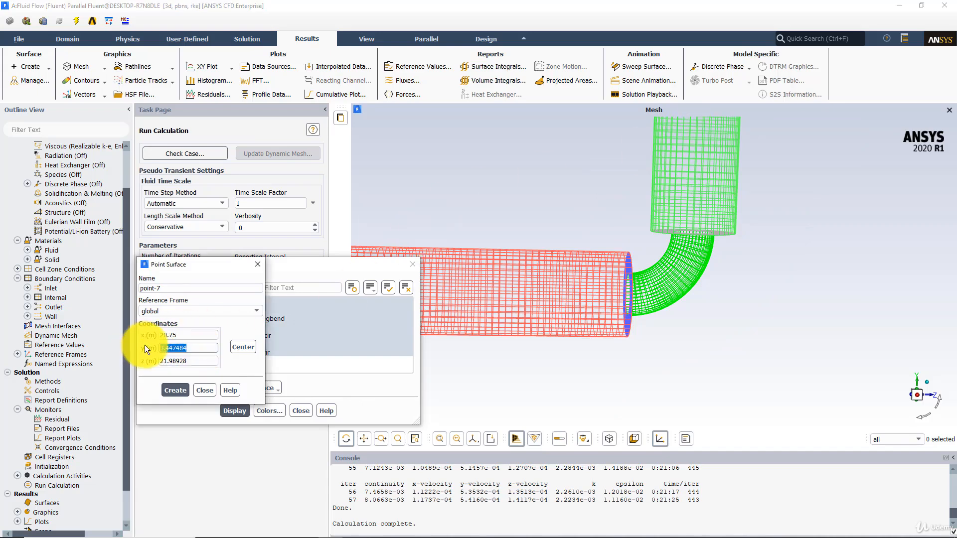
text(10.75)
drag(198, 362, 131, 355)
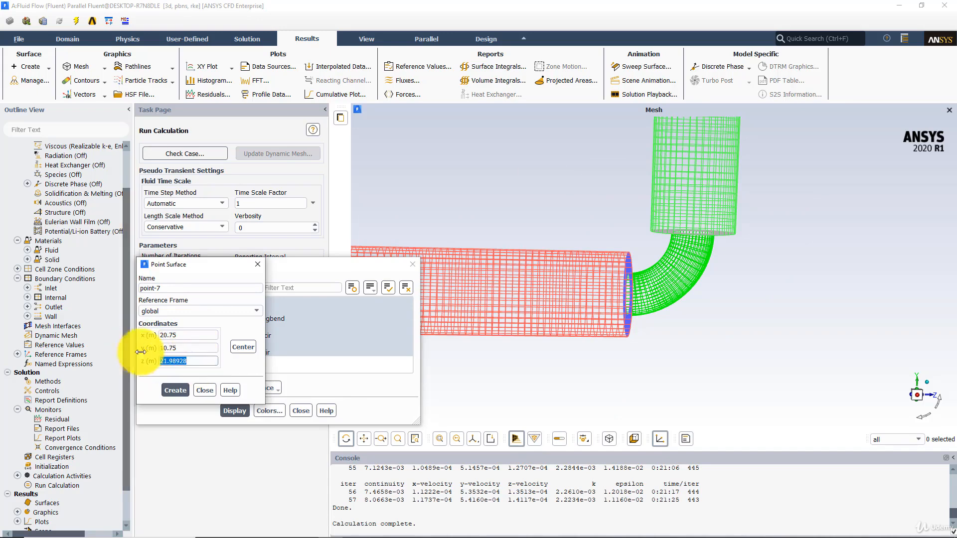
mouse_move(718, 270)
mouse_down()
mouse_move(695, 230)
mouse_move(719, 247)
mouse_move(719, 261)
mouse_up()
drag(188, 335, 163, 335)
right_click(163, 336)
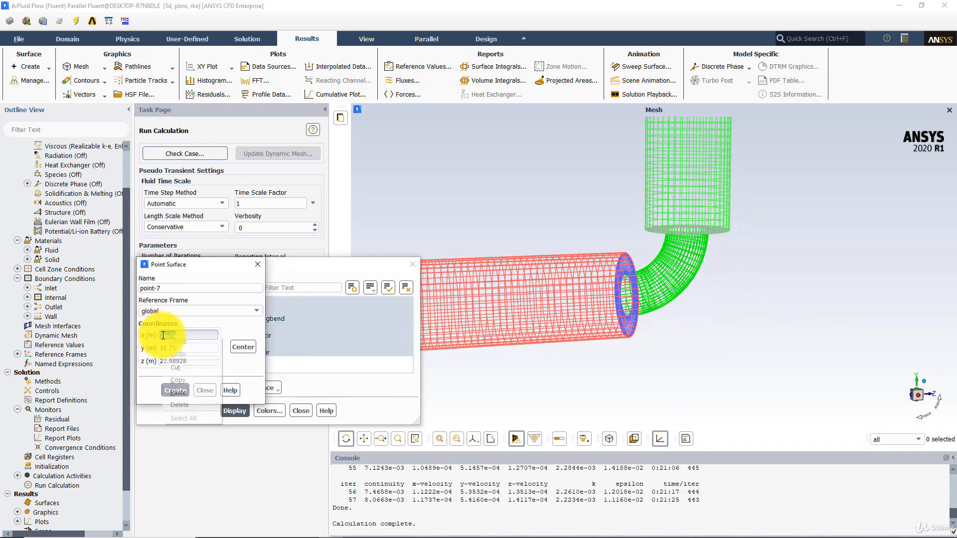
click(184, 383)
drag(189, 361, 160, 361)
right_click(171, 364)
click(202, 403)
Step: Set the point's x coordinate to 0, create the point surface and close the dialog
drag(189, 335, 142, 334)
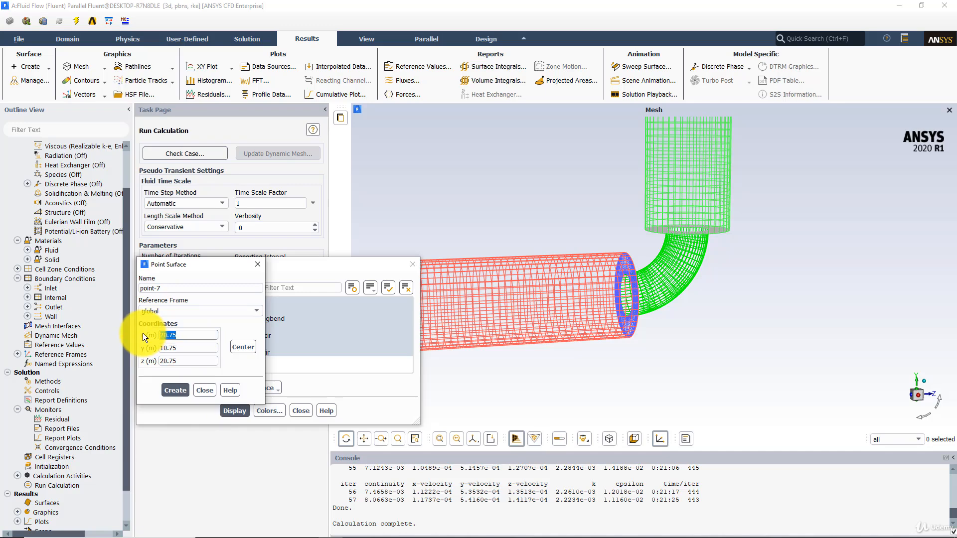
text(0)
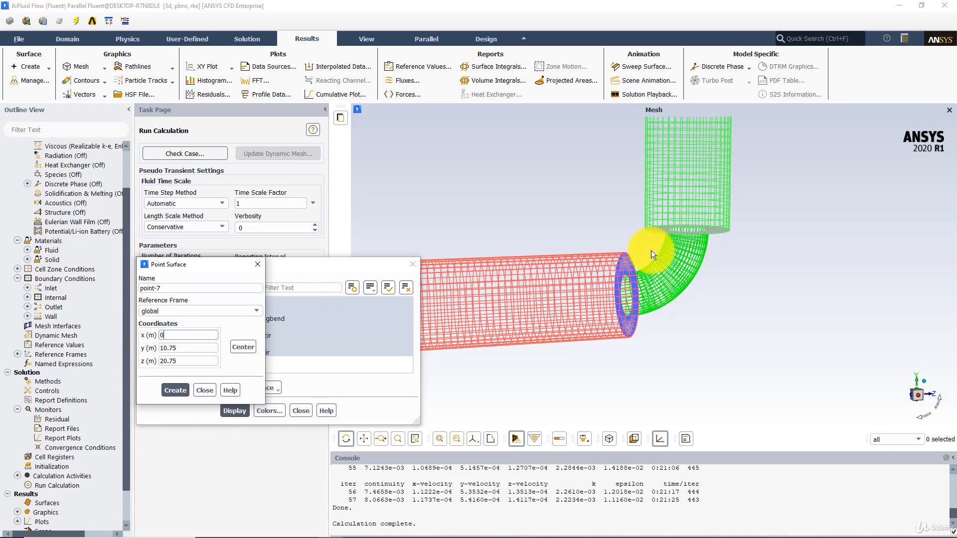
click(175, 389)
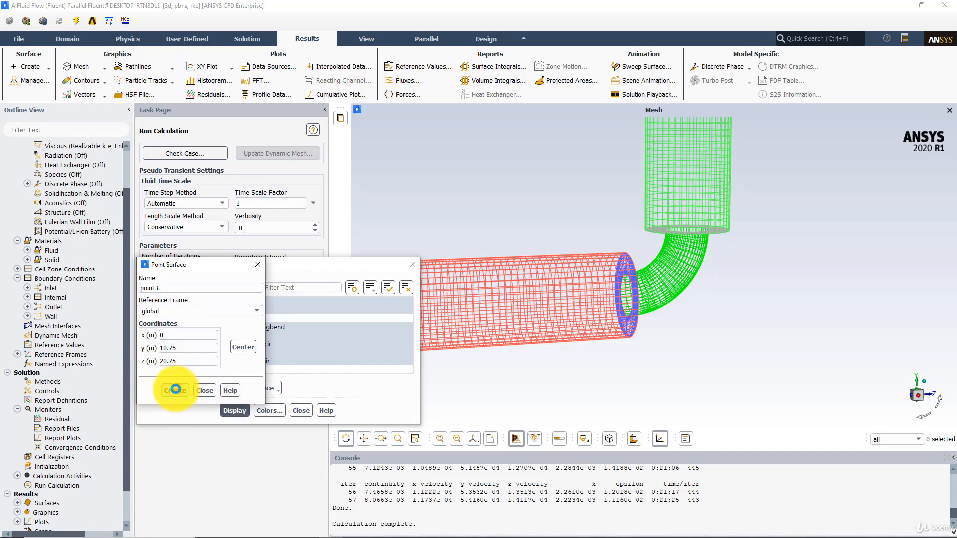
click(258, 264)
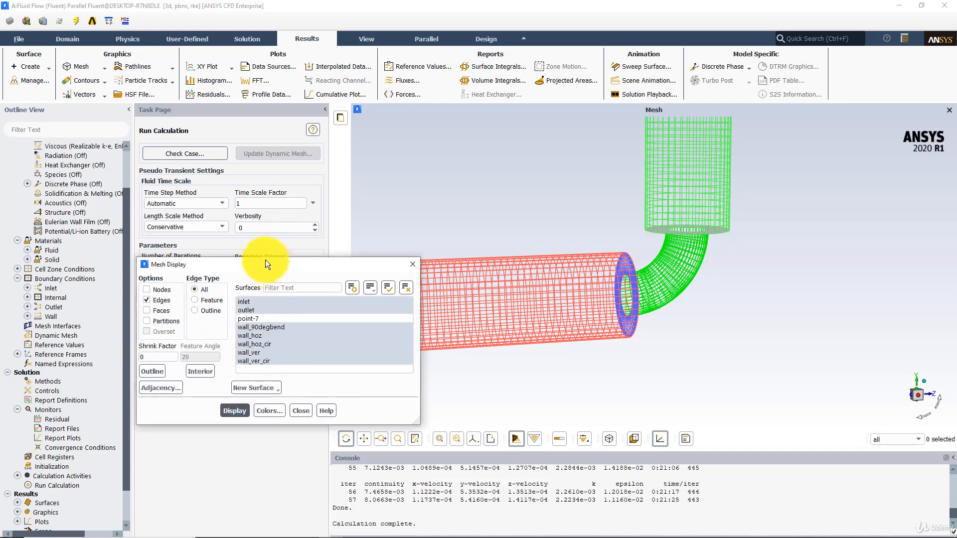
Step: Display the mesh including point-7 and zoom in to locate the new point, then close the mesh dialog
drag(269, 263, 235, 230)
click(227, 284)
click(200, 374)
scroll(720, 293, down, 3)
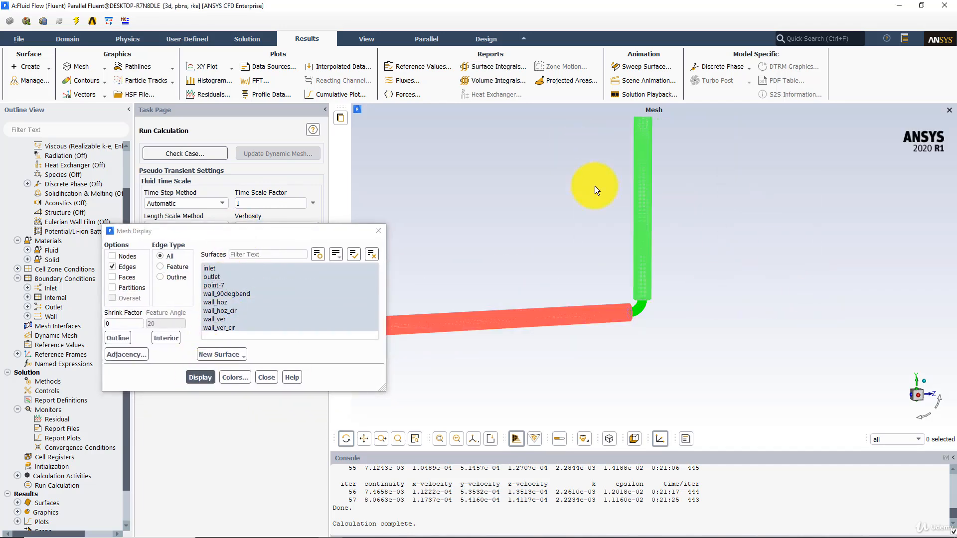
scroll(642, 204, down, 2)
scroll(653, 216, up, 3)
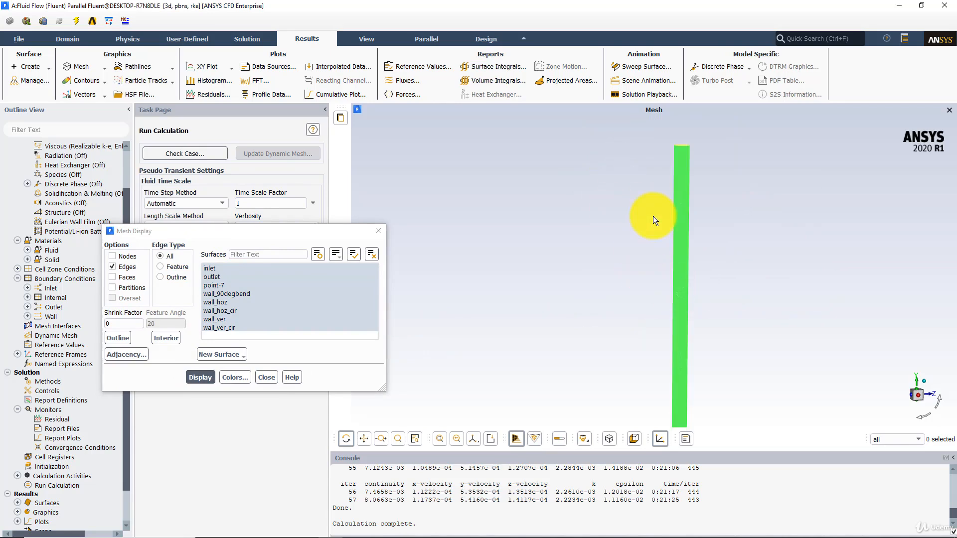
middle_drag(689, 326, 598, 266)
drag(596, 263, 662, 289)
middle_drag(629, 249, 697, 308)
drag(689, 308, 744, 260)
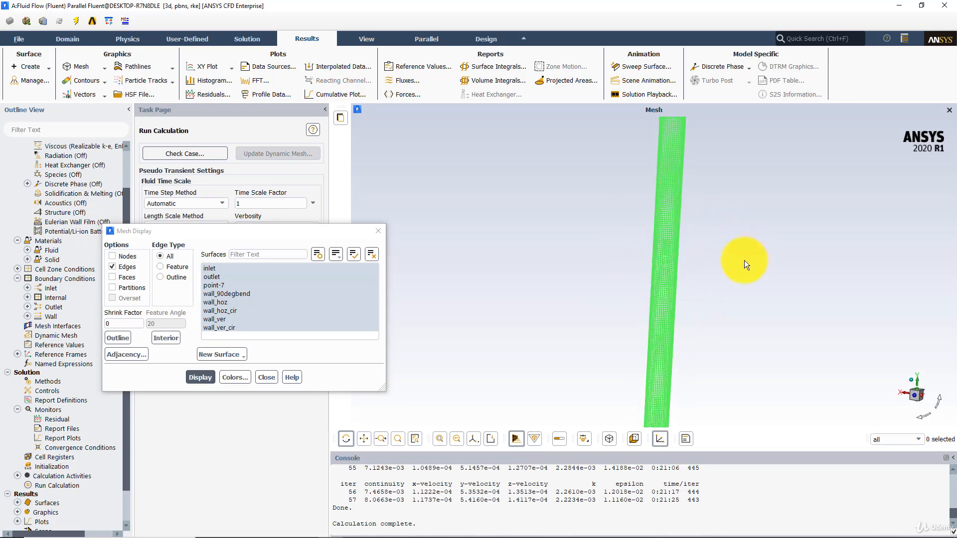
middle_drag(688, 279, 705, 297)
drag(705, 297, 588, 272)
click(378, 231)
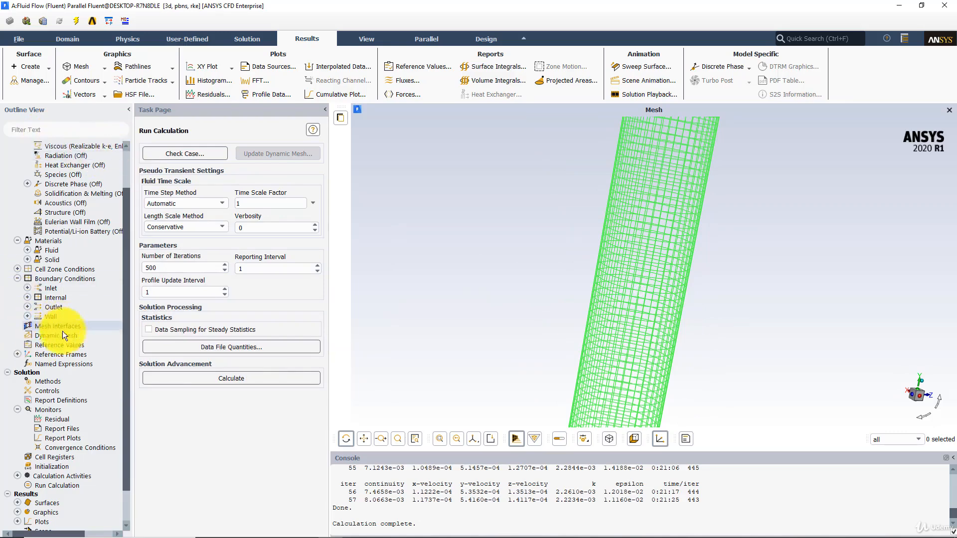
Step: Create a Vertex Average surface report of Velocity Magnitude on point-7 with report file, report plot and console printing
right_click(59, 400)
mouse_move(94, 463)
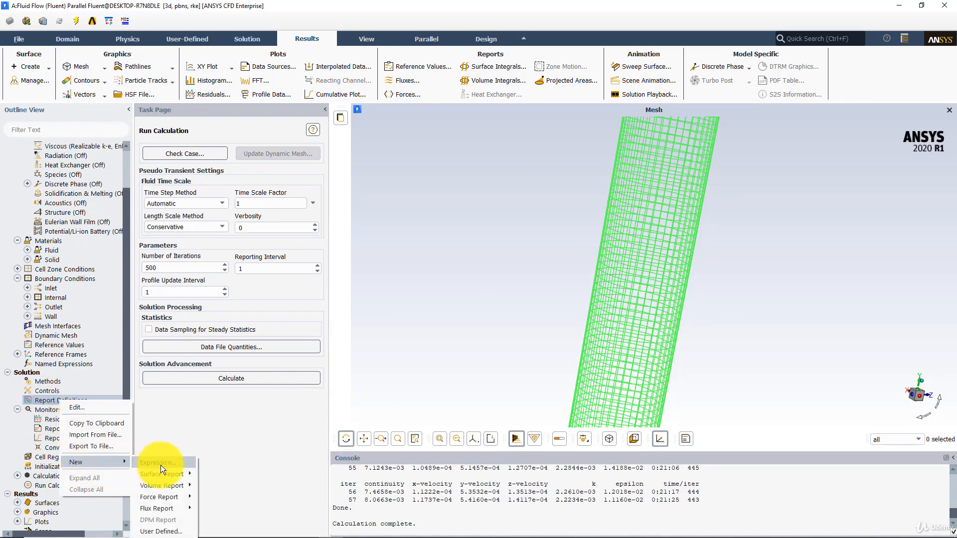
mouse_move(173, 474)
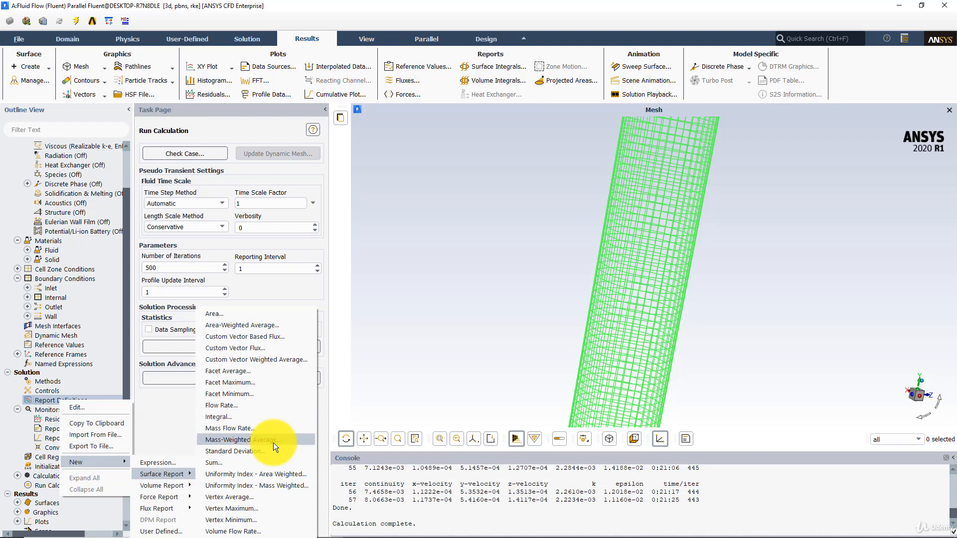
click(240, 498)
drag(219, 273, 331, 163)
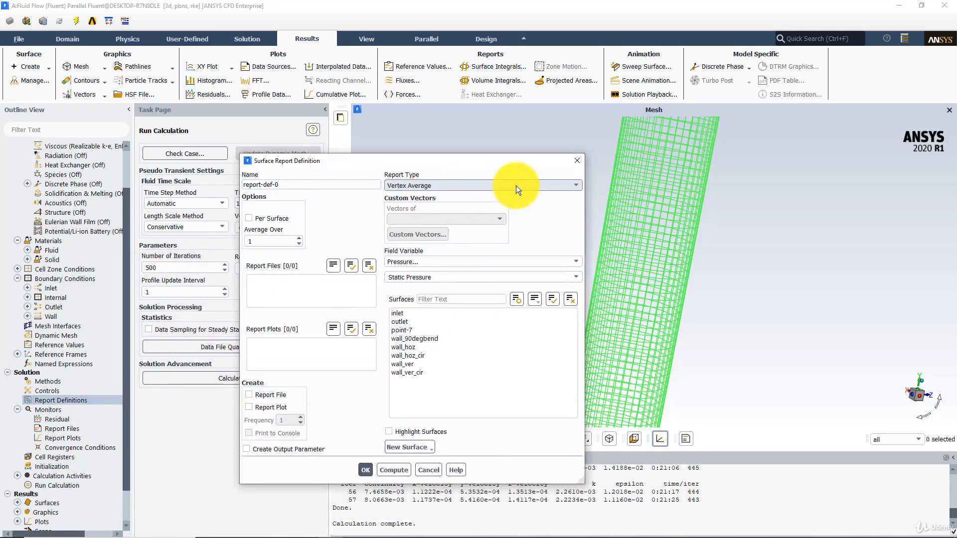
click(432, 262)
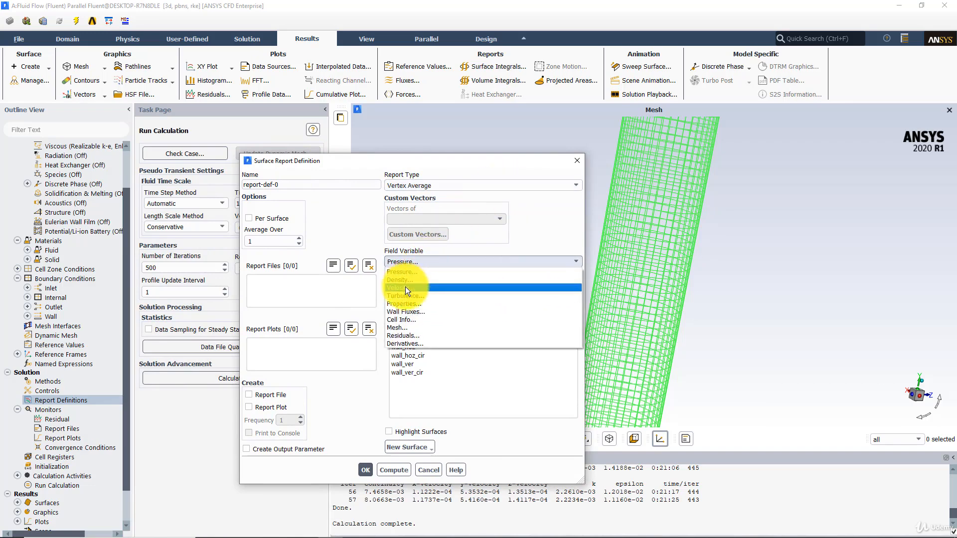
click(405, 287)
click(410, 330)
click(264, 394)
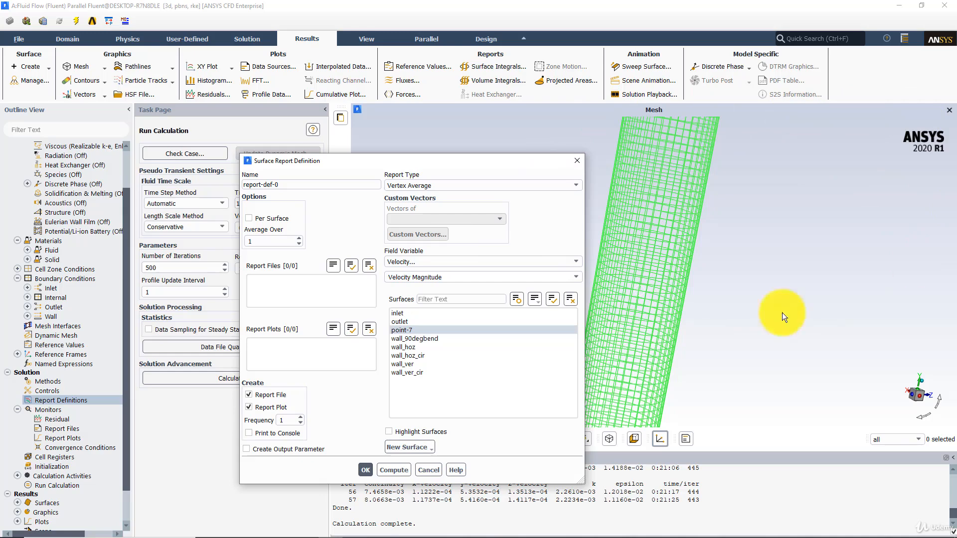
double_click(274, 421)
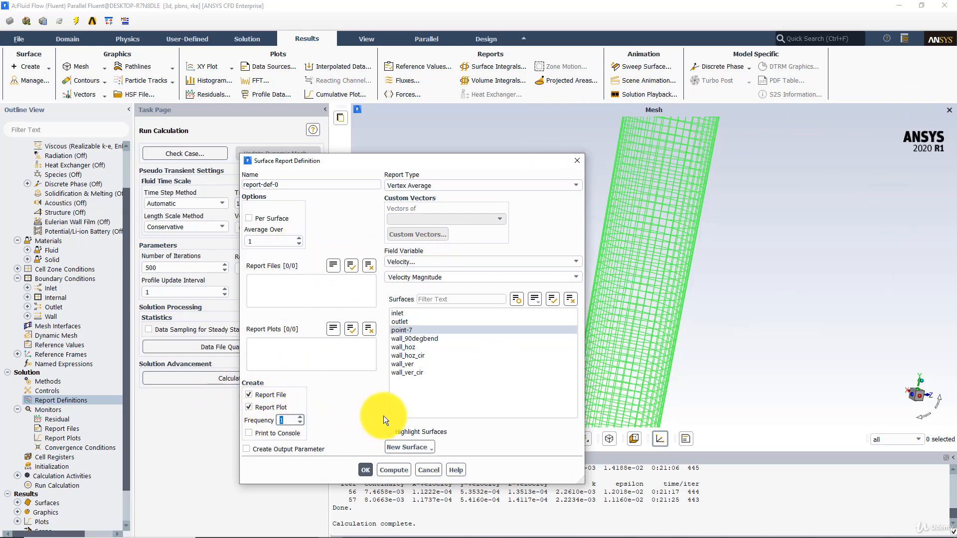
click(249, 432)
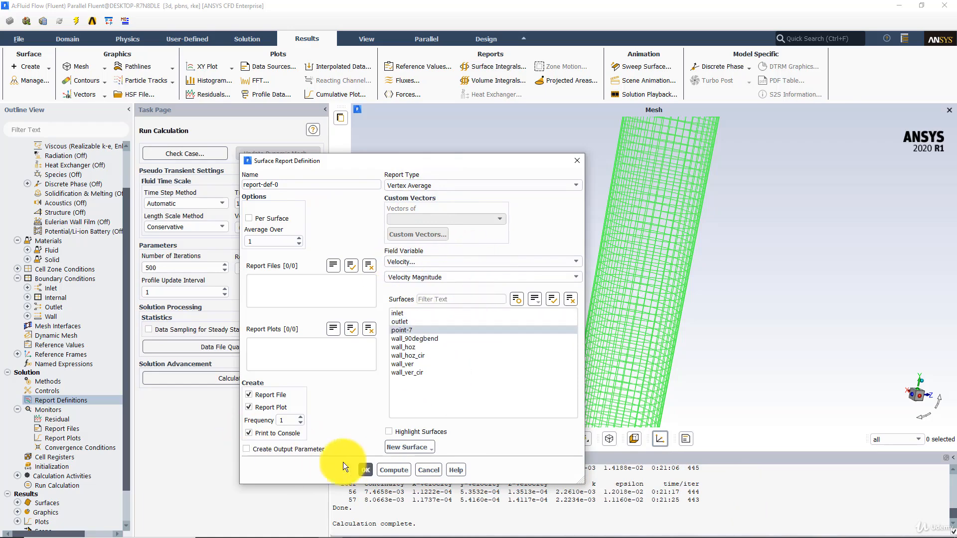
click(366, 471)
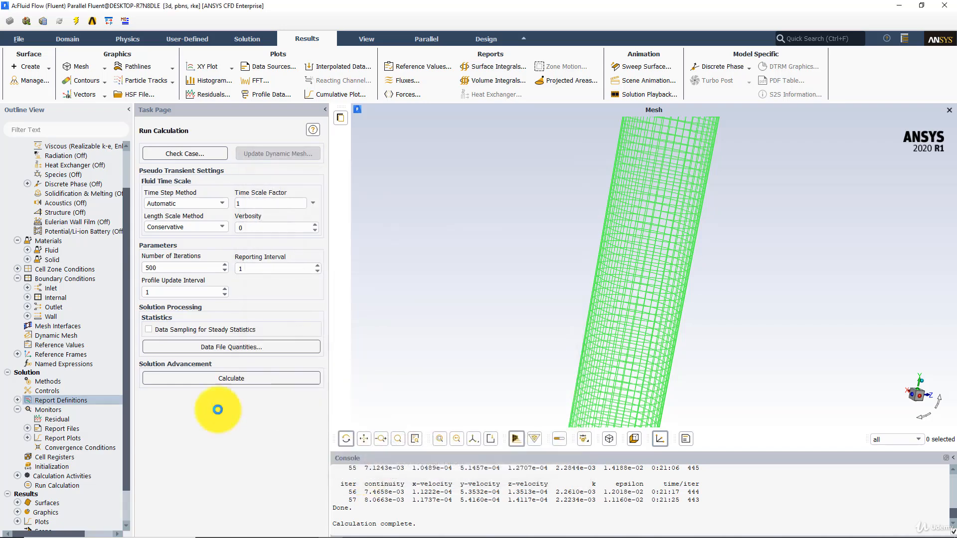
Step: Open the Report Definitions dialog to review the velocity magnitude report definition, then close it
right_click(61, 400)
click(72, 408)
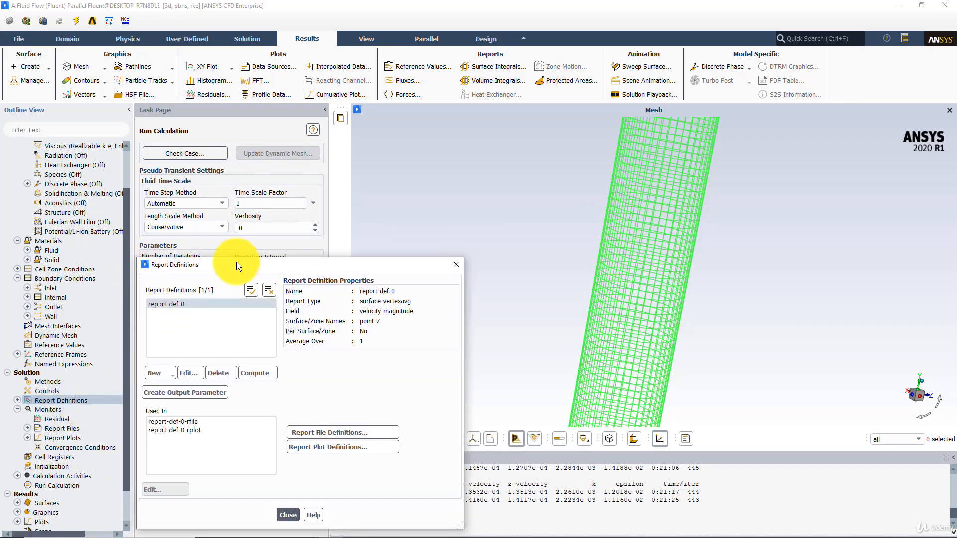
drag(242, 265, 329, 175)
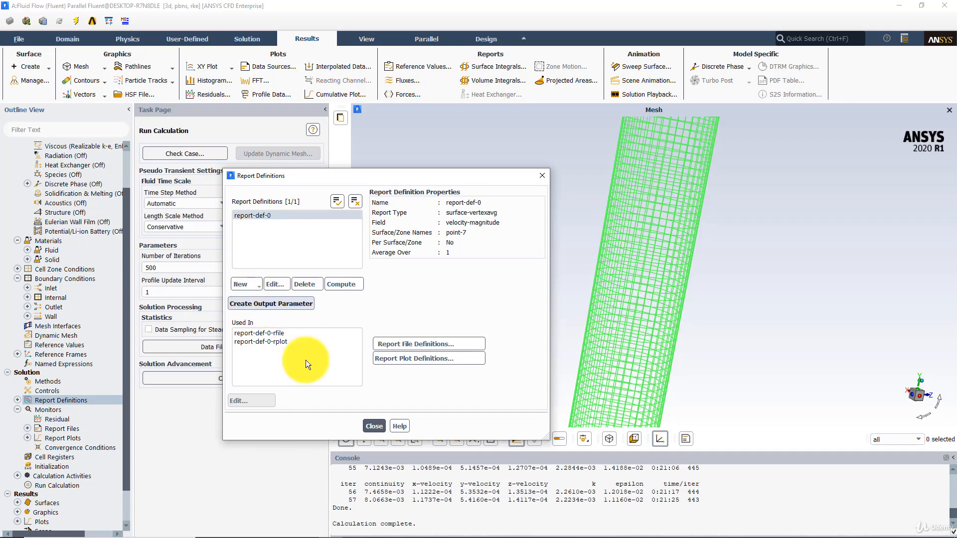
click(374, 426)
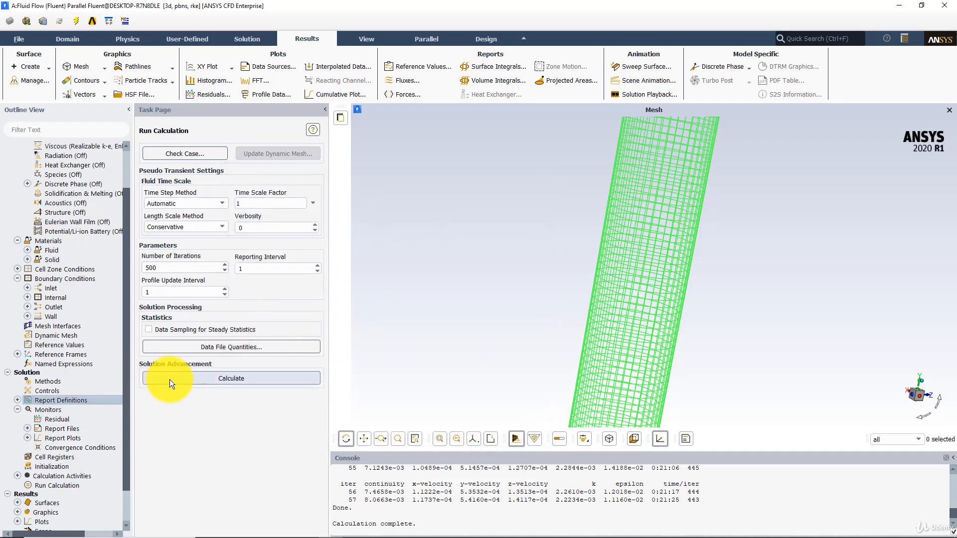
Step: Set the number of iterations to 5000 and run the calculation
click(180, 379)
click(223, 326)
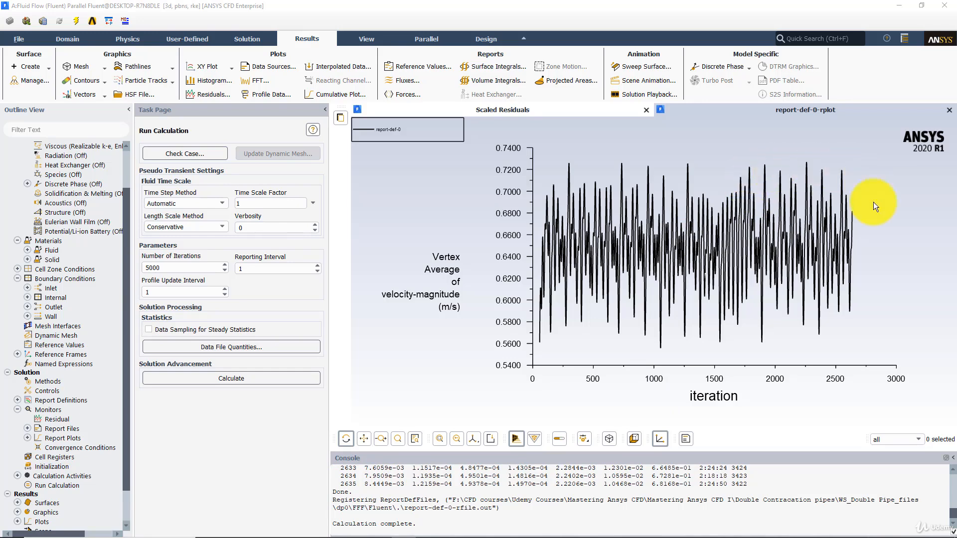
Step: Switch to PowerPoint and examine the slide showing the velocity magnitude plot with the highlighted iteration range
click(307, 527)
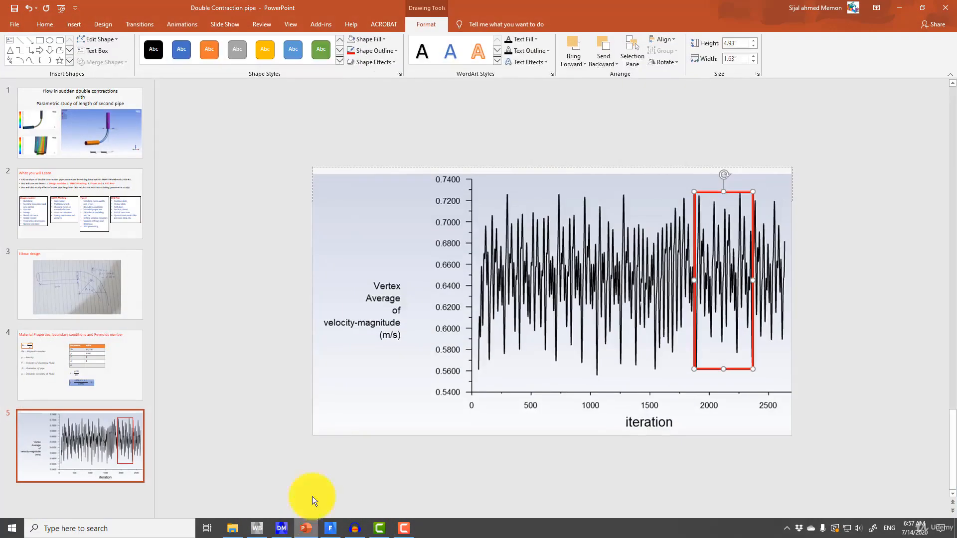
click(842, 530)
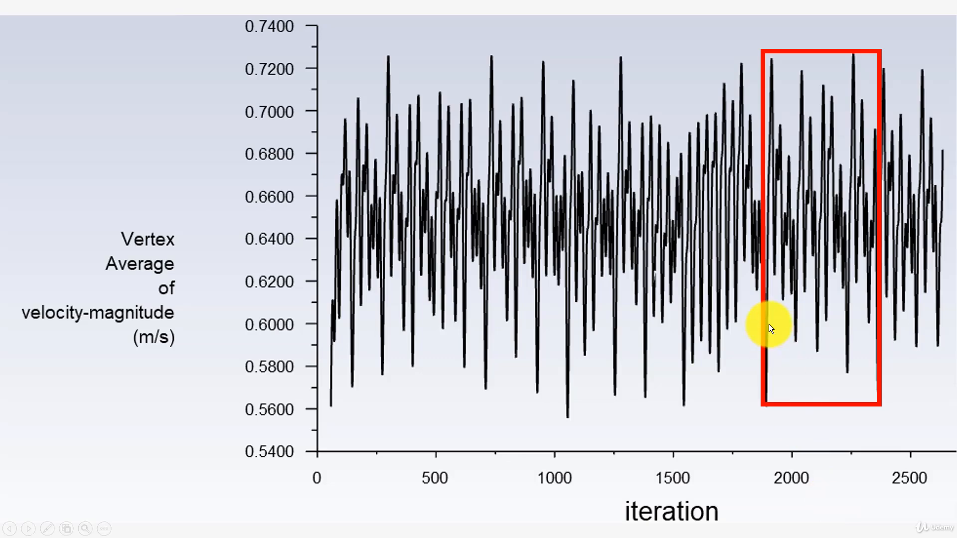
ctrl+scroll(764, 317, up, 5)
drag(746, 314, 431, 416)
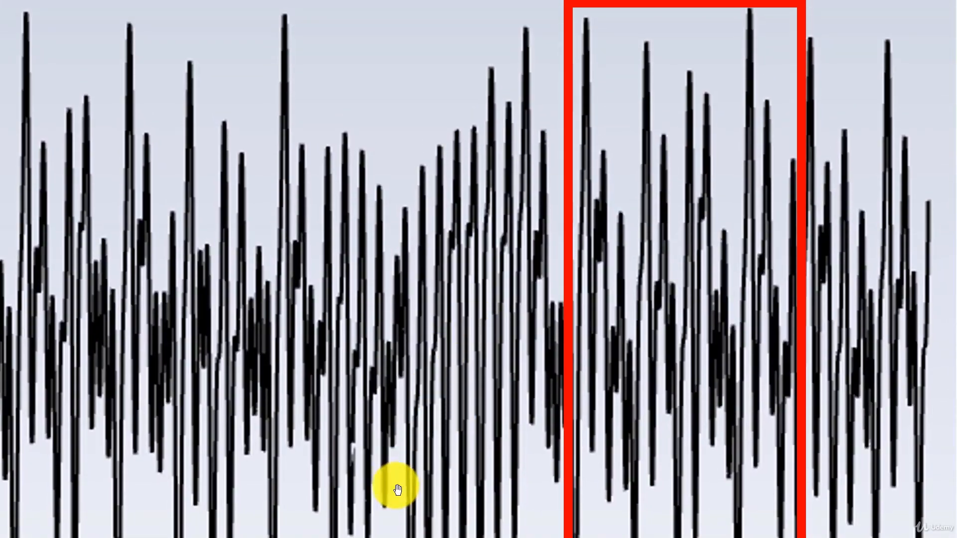